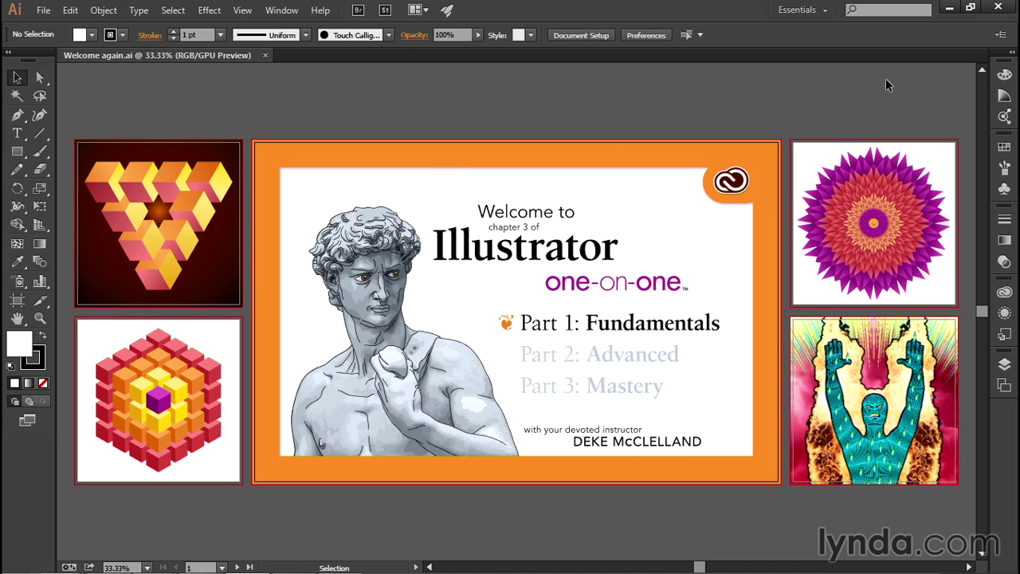
Show the Color and Layers panels from the collapsed dock and adjust the Layers panel's height.
click(1003, 77)
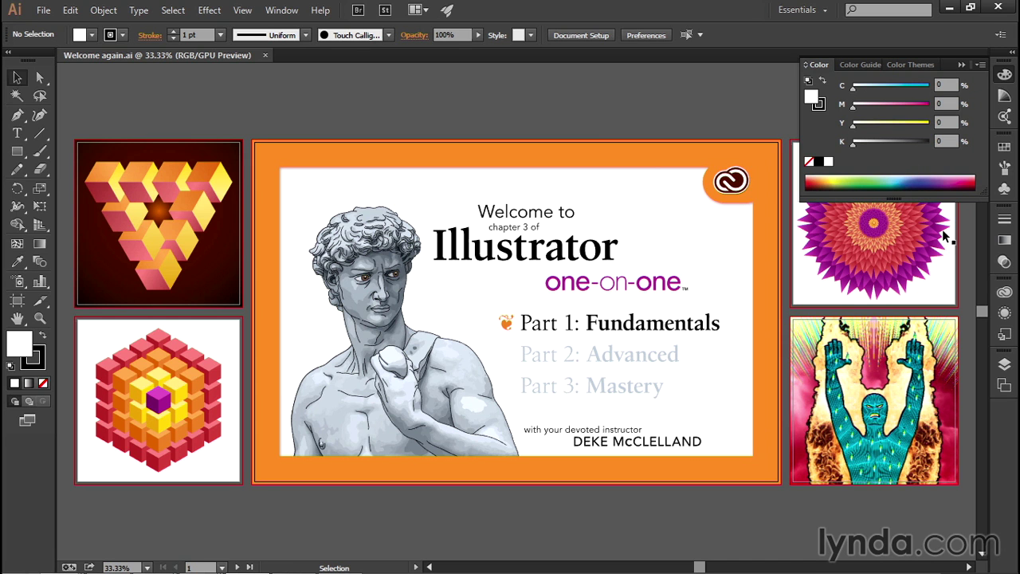
click(1005, 365)
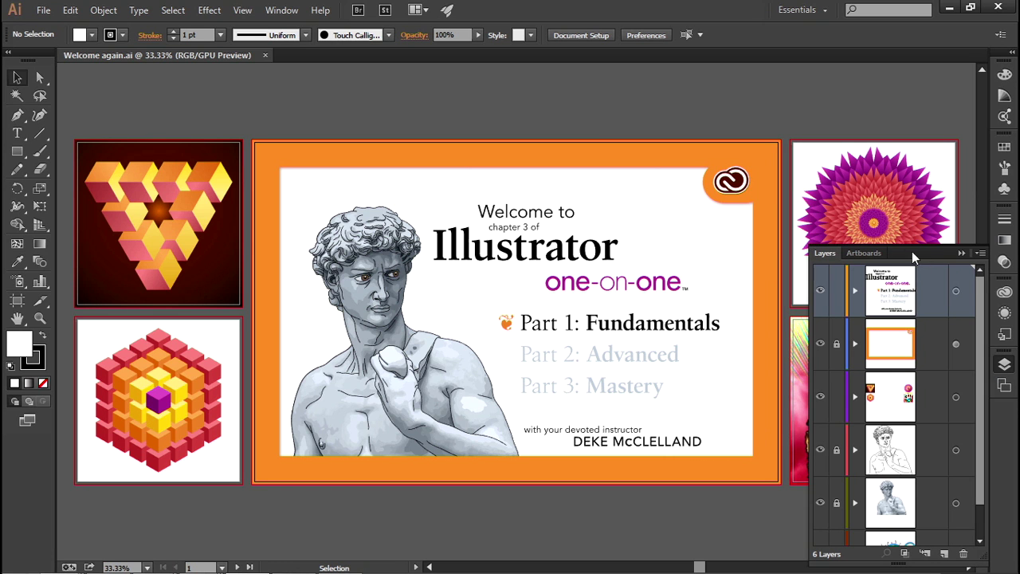
drag(908, 248, 908, 355)
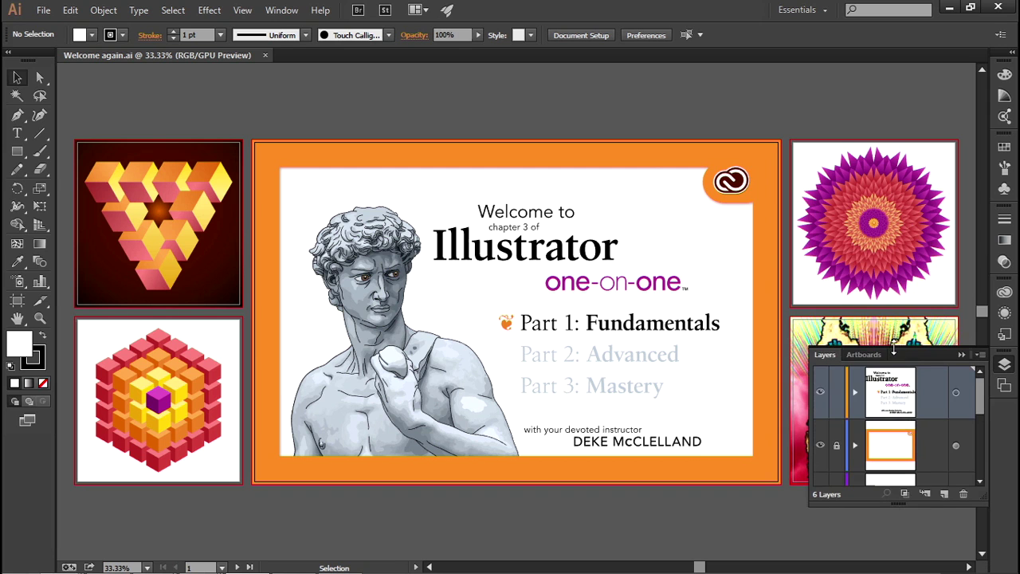
drag(894, 348, 903, 288)
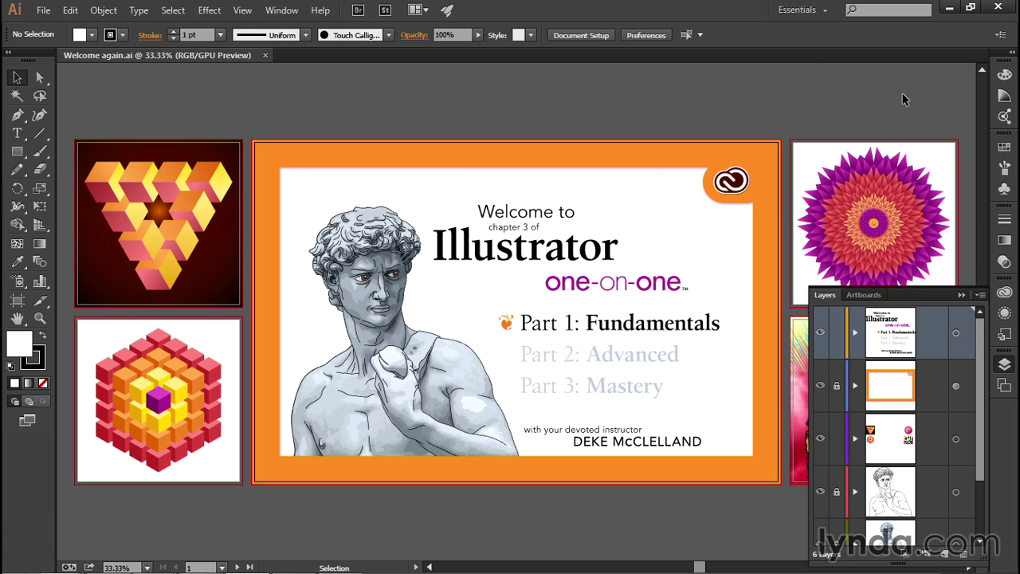
Check the list of available panels, preview the One-on-One workspace layout, and return to the Essentials workspace.
click(283, 13)
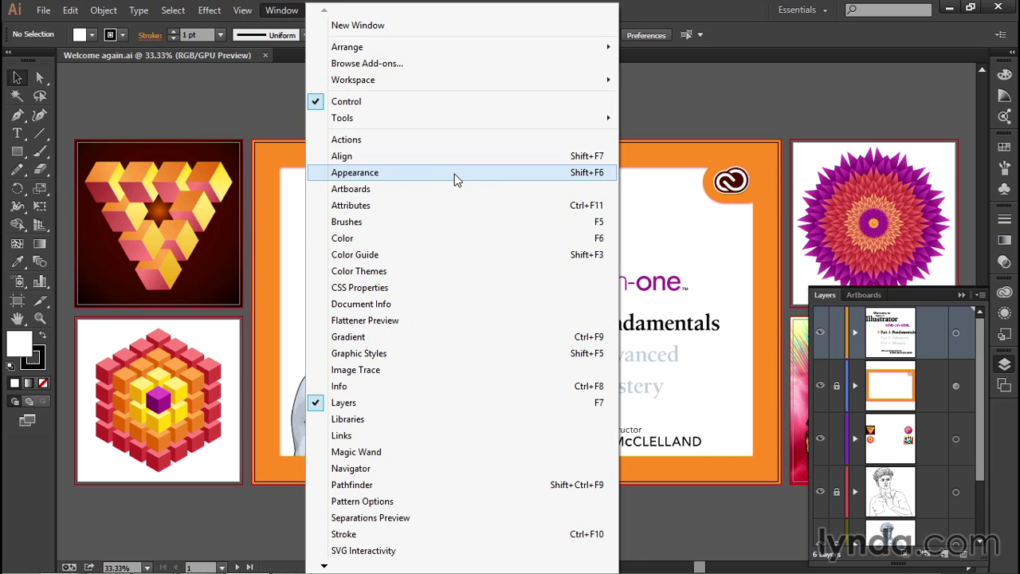
key(Escape)
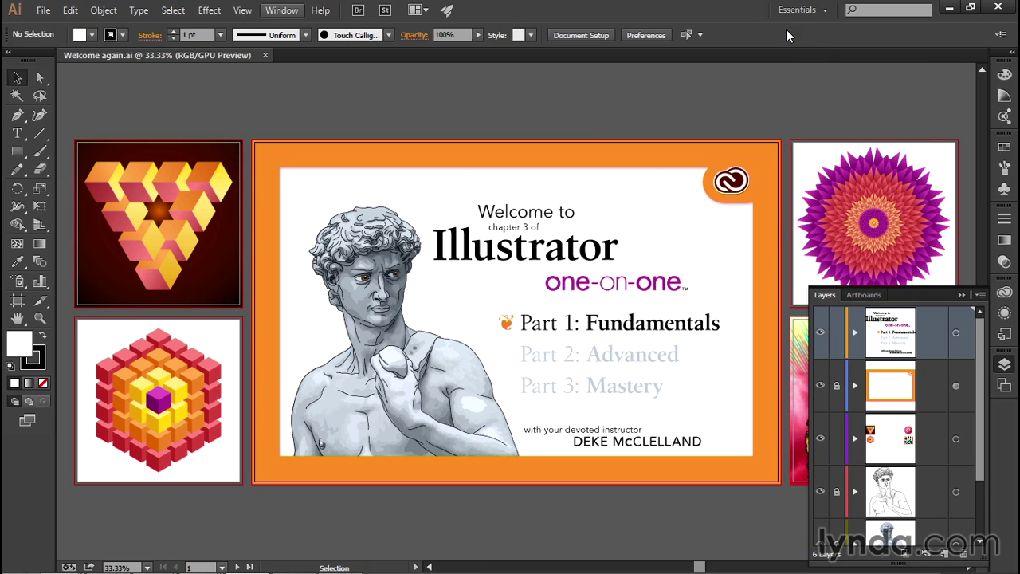
click(797, 9)
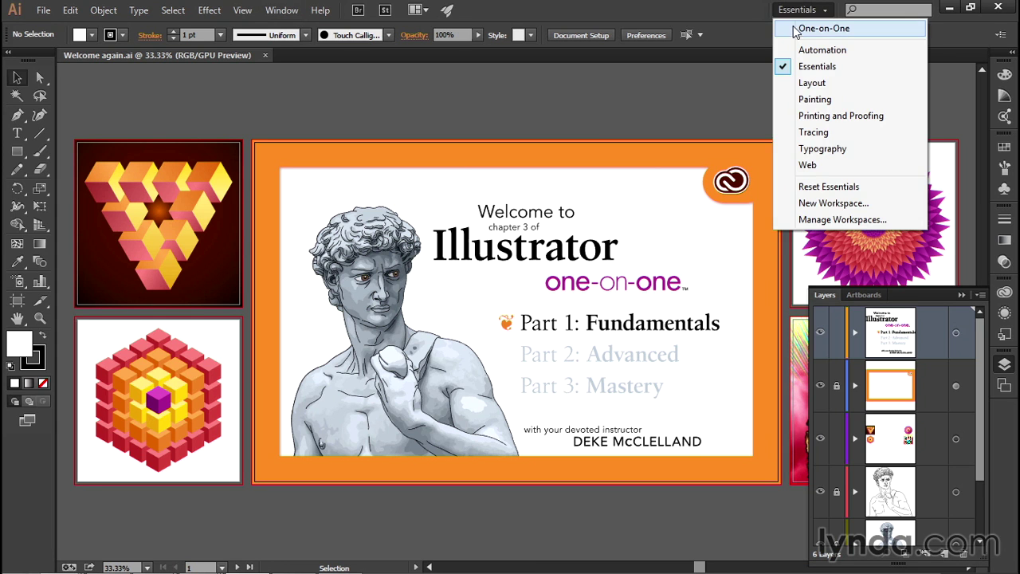
click(795, 29)
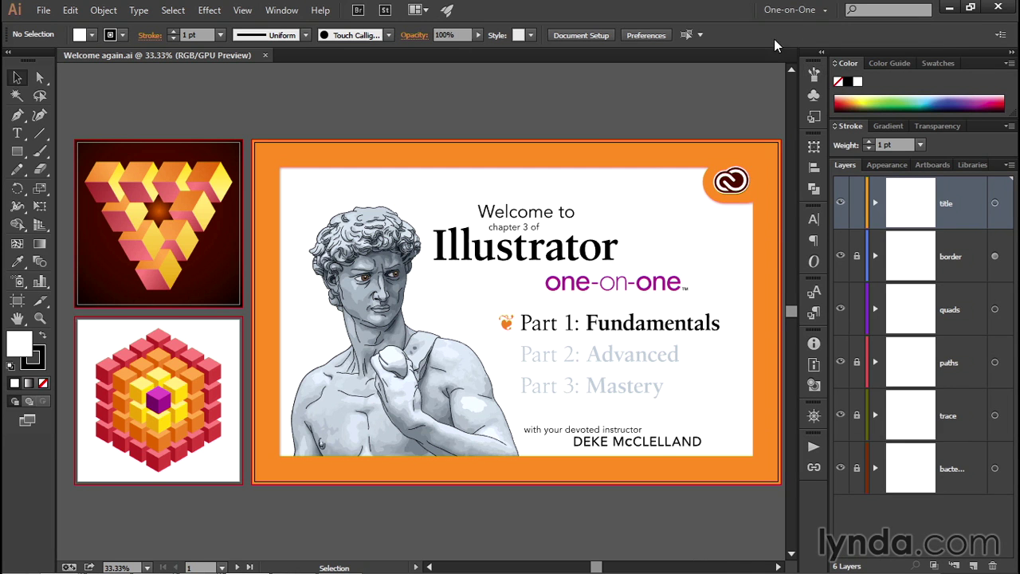
click(794, 11)
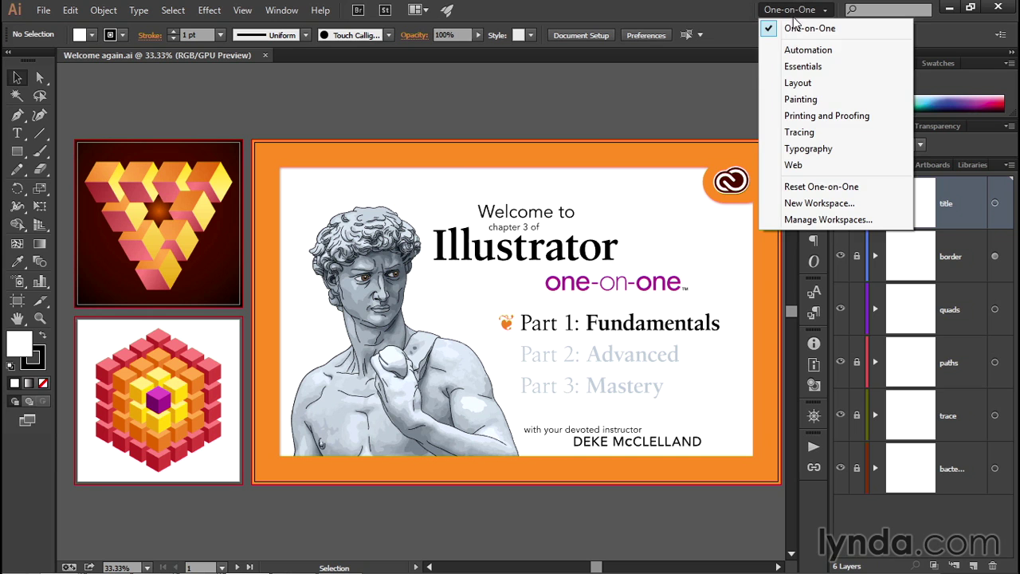
click(829, 66)
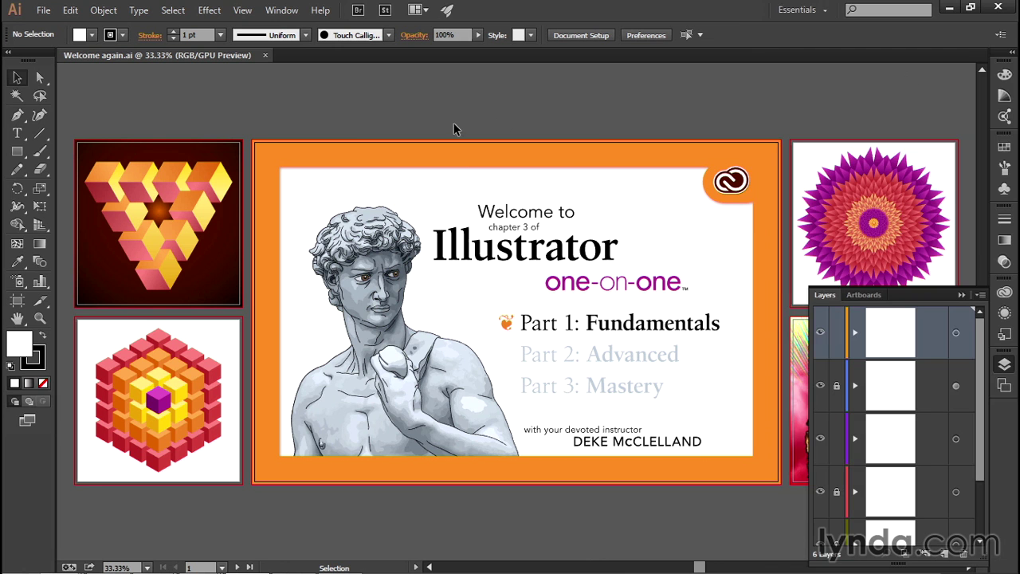
Open the floating Actions and Links group, bring Links forward, and move the group over the red triangle artboard.
click(283, 10)
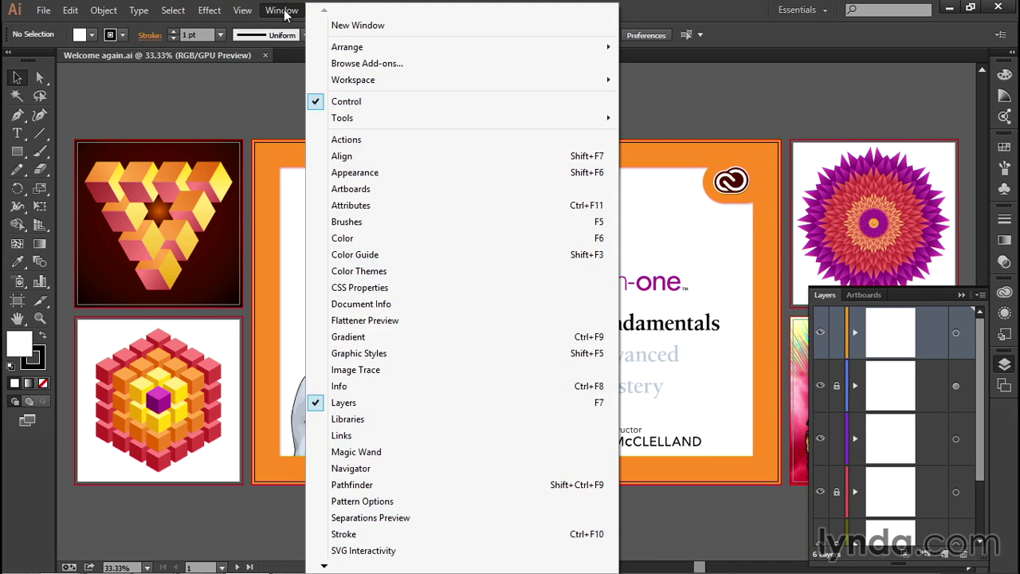
click(388, 141)
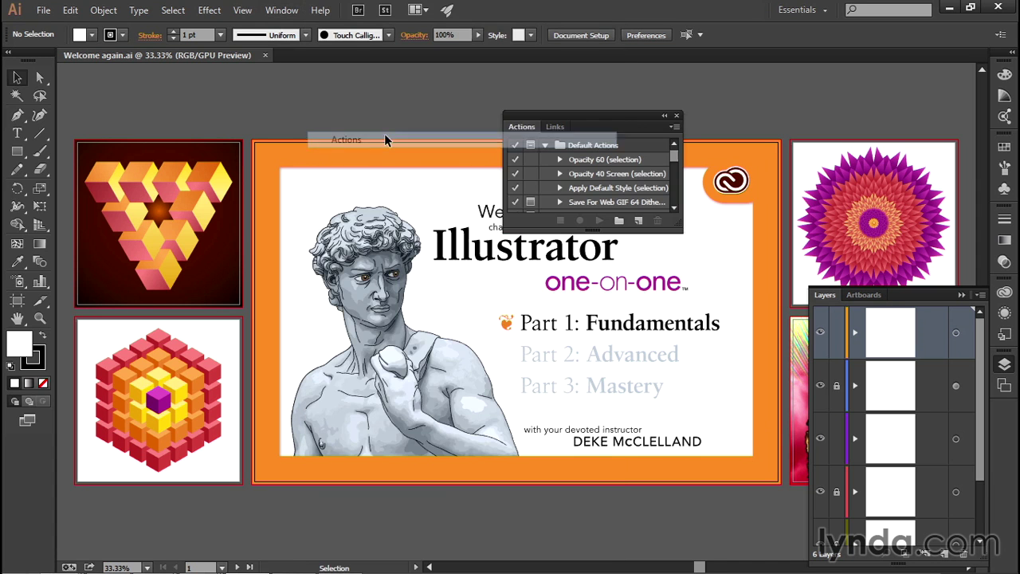
click(555, 129)
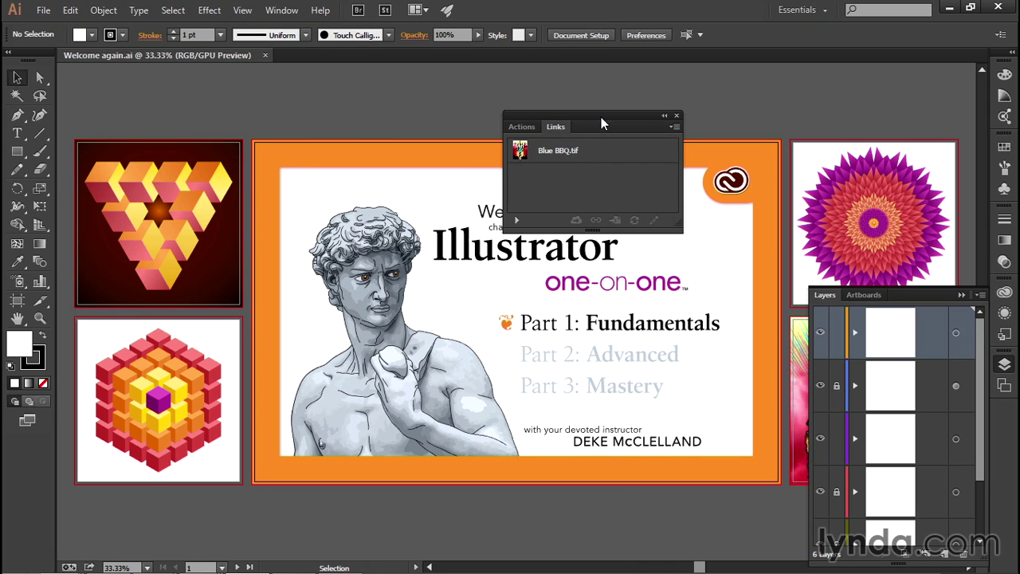
drag(601, 114, 205, 96)
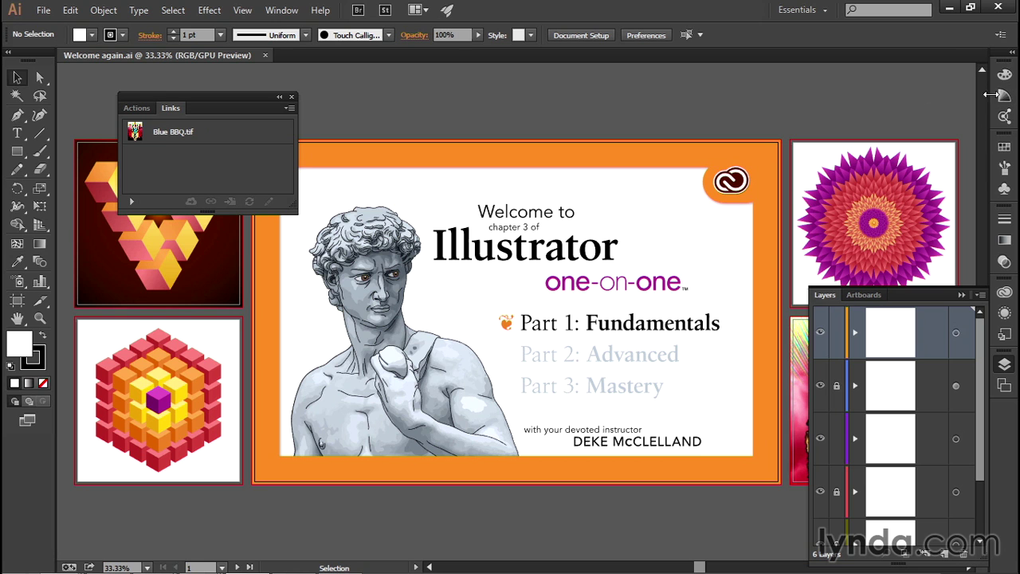
Expand the collapsed panel dock and reduce the Color panel to its spectrum bar and basic swatches.
click(1010, 56)
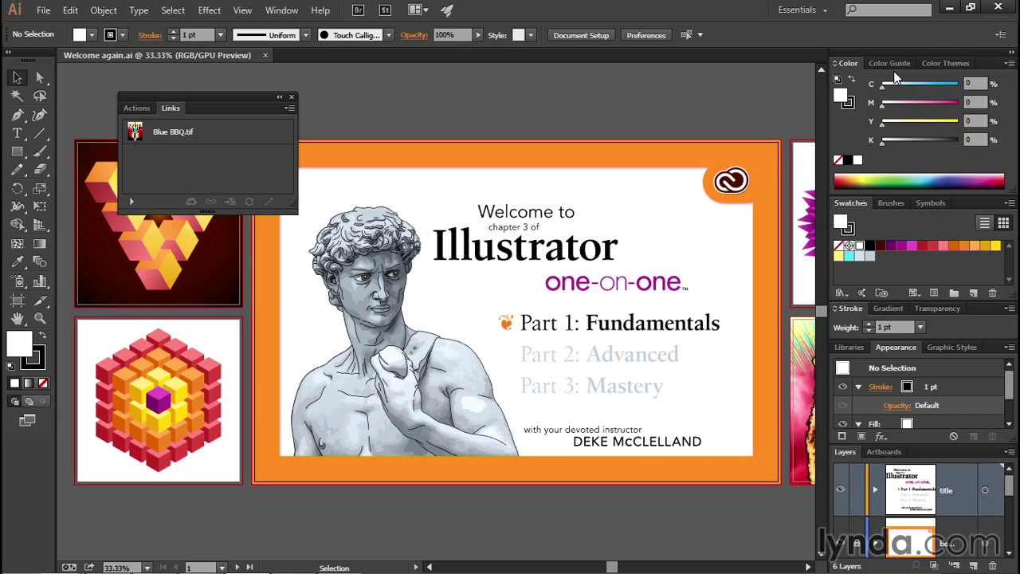
click(834, 65)
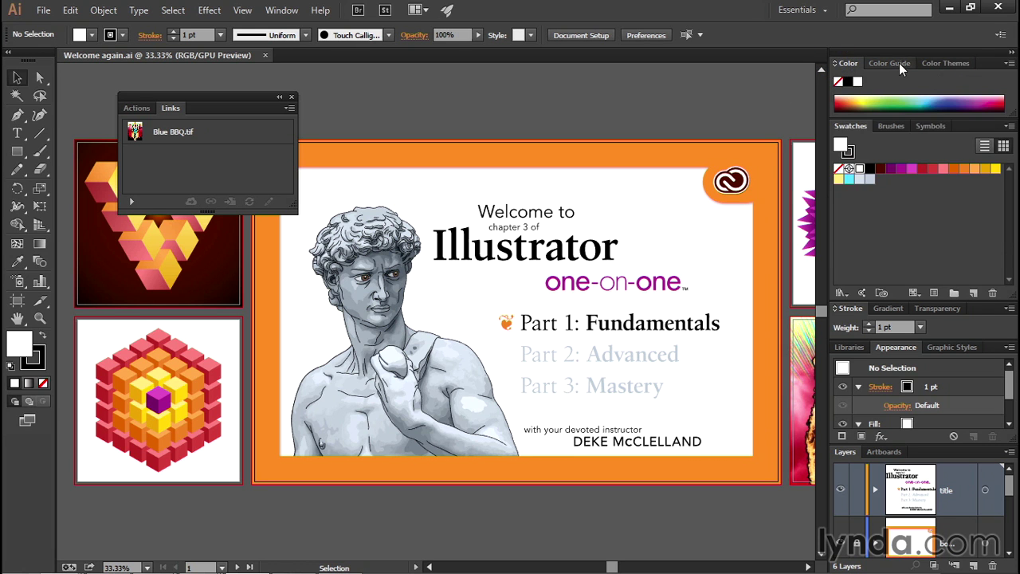
Detach the Color Themes panel from the Color group and close it.
click(941, 62)
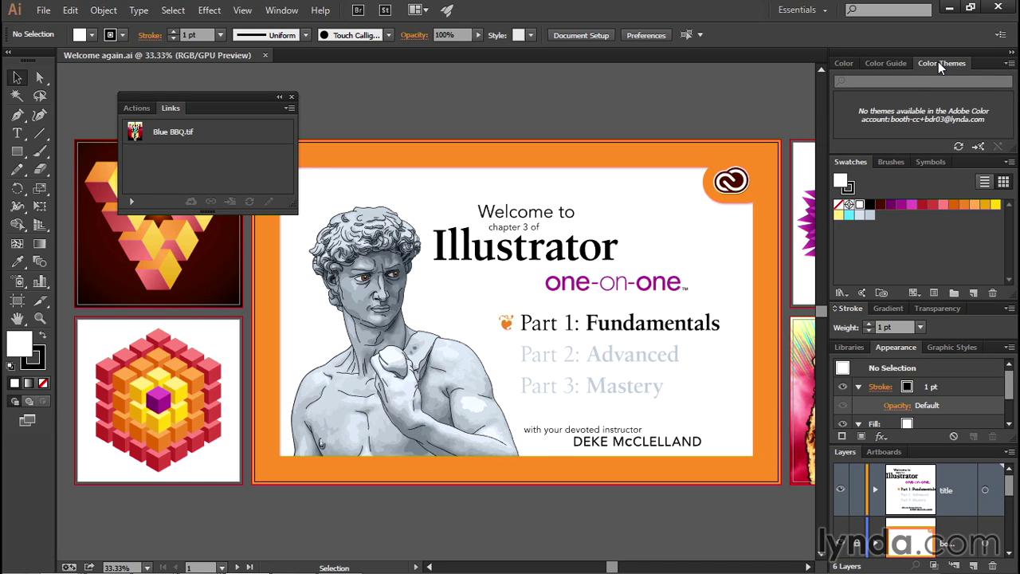
drag(938, 61, 425, 101)
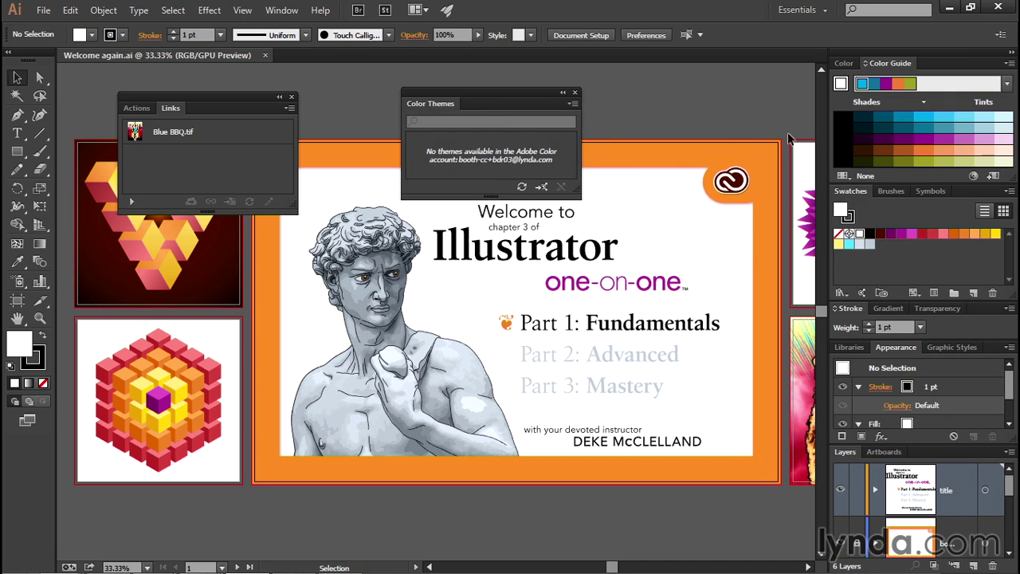
click(575, 95)
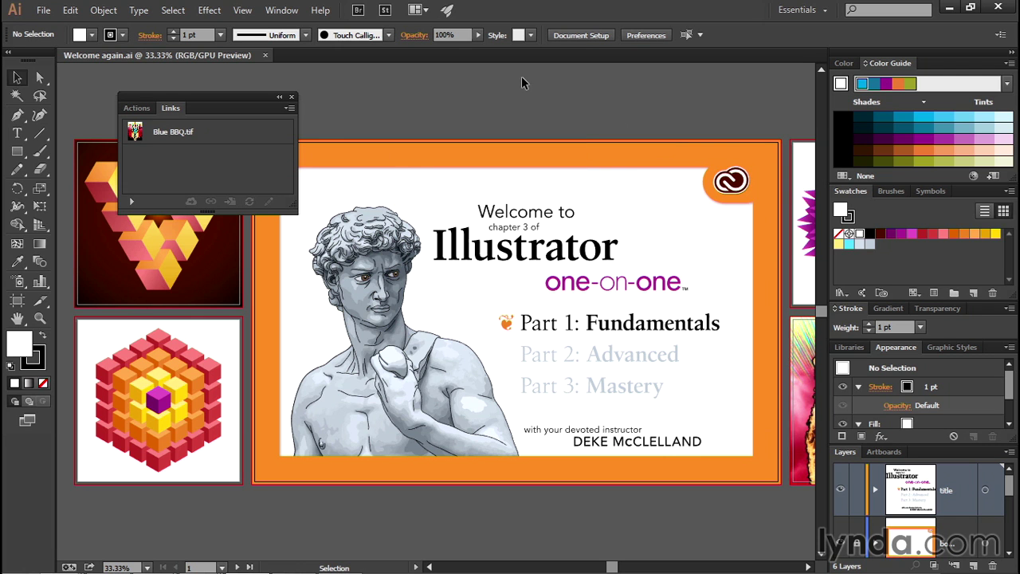
click(287, 11)
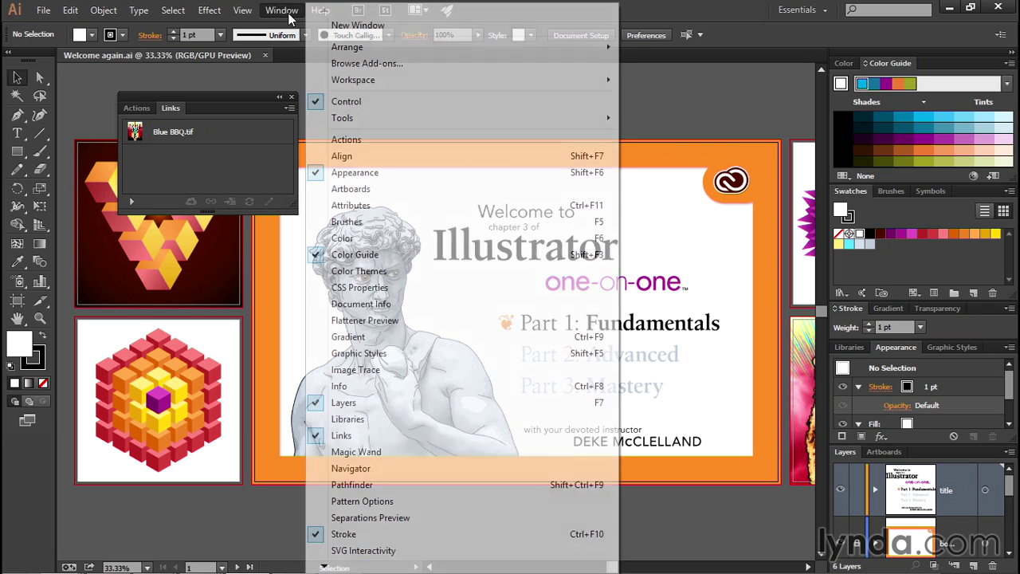
click(406, 271)
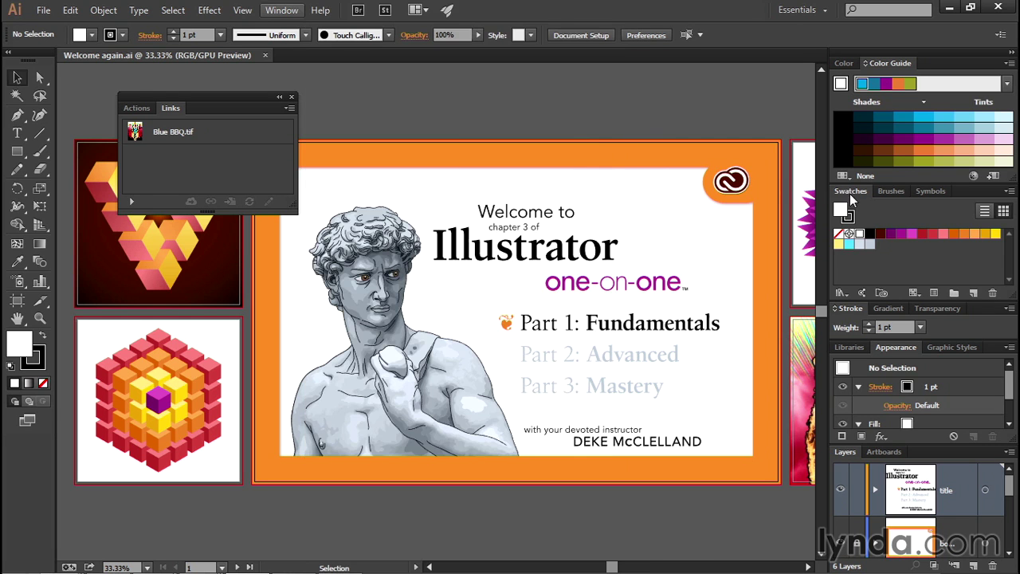
Dock the Swatches panel after Color Guide in the Color group and bring the Color panel to the front.
mouse_move(850, 197)
mouse_down()
mouse_move(870, 183)
mouse_move(934, 67)
mouse_up()
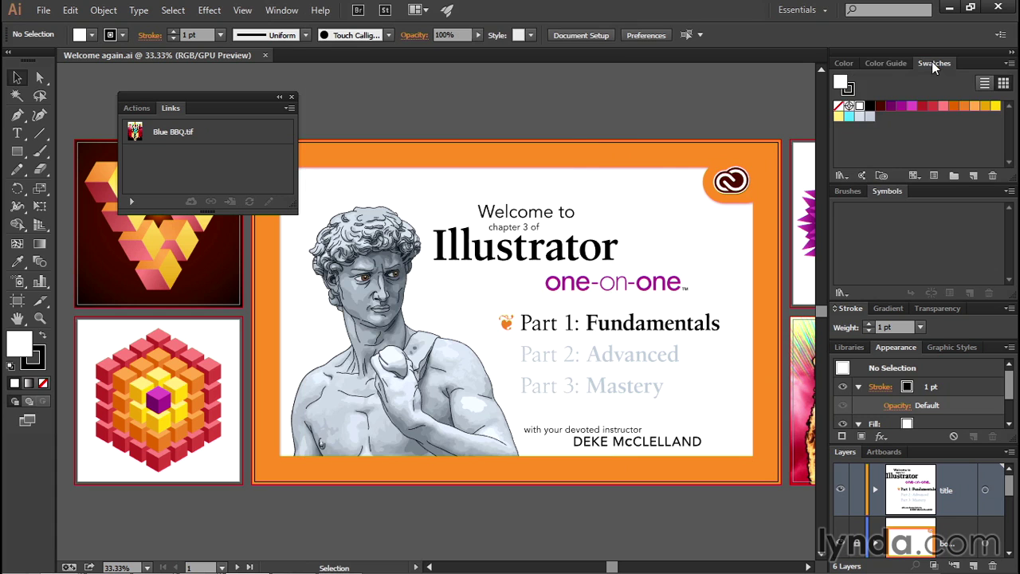
click(847, 64)
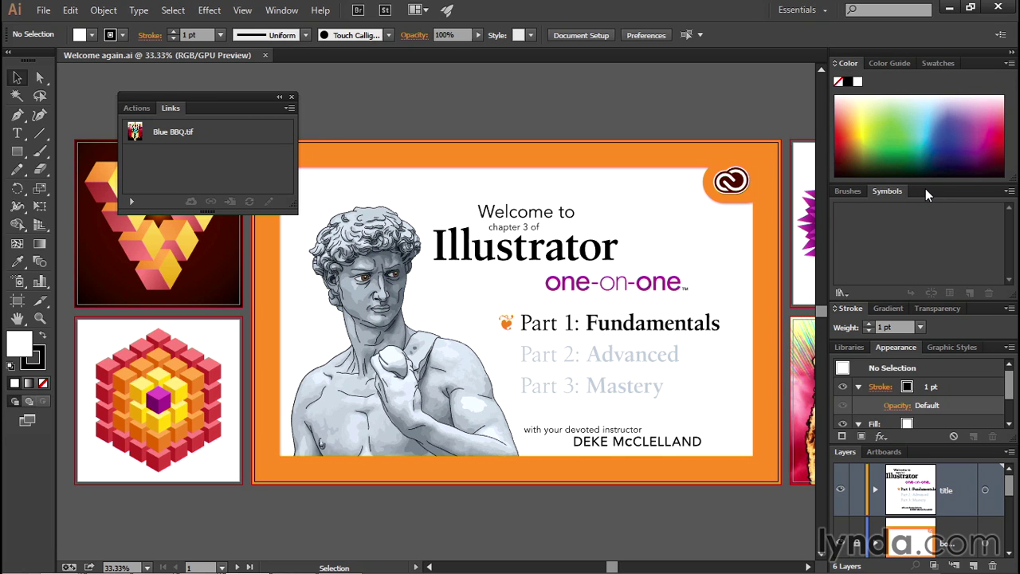
Move the Brushes, Symbols and Graphic Styles panels into a new dock column collapsed to icons without labels.
mouse_move(925, 188)
mouse_down()
mouse_move(694, 96)
mouse_move(776, 106)
mouse_move(824, 95)
mouse_up()
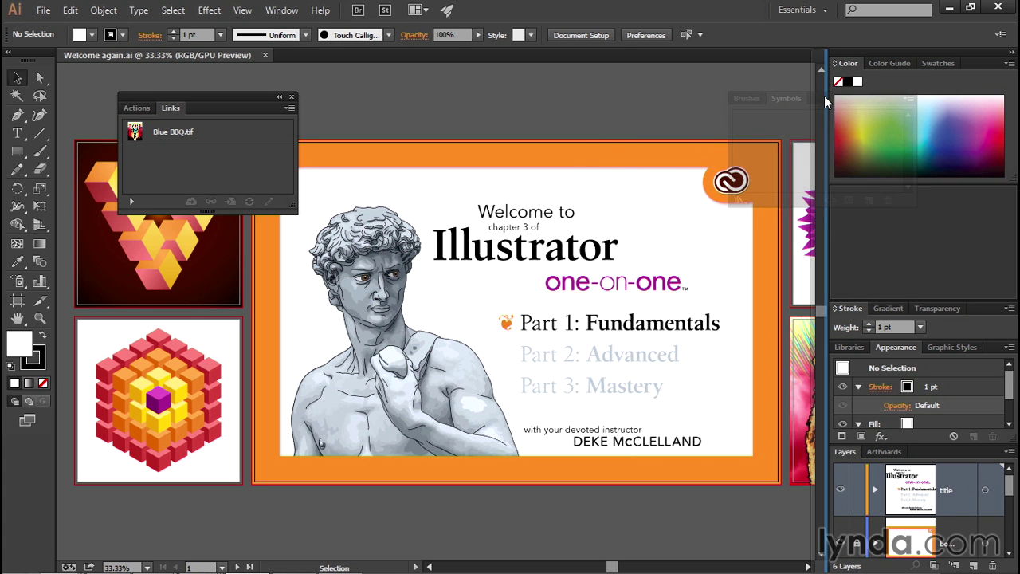
drag(824, 96, 823, 95)
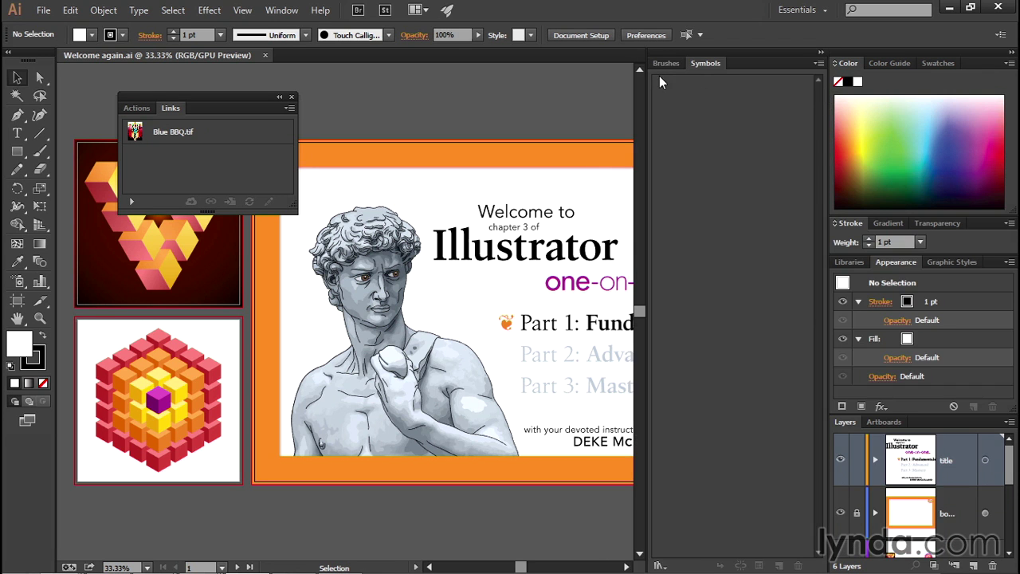
click(822, 55)
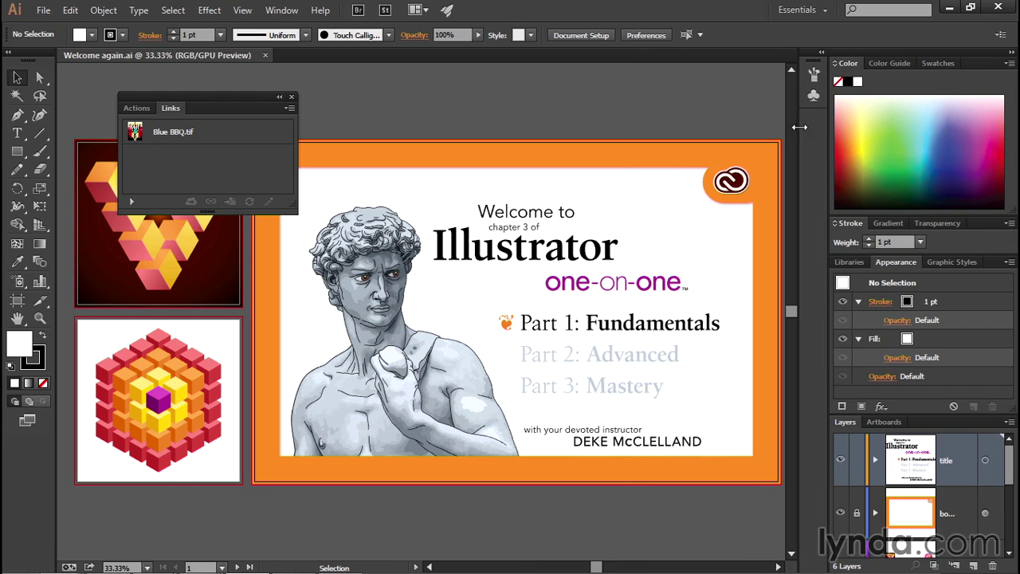
mouse_move(799, 130)
mouse_down()
mouse_move(728, 133)
mouse_move(743, 133)
mouse_up()
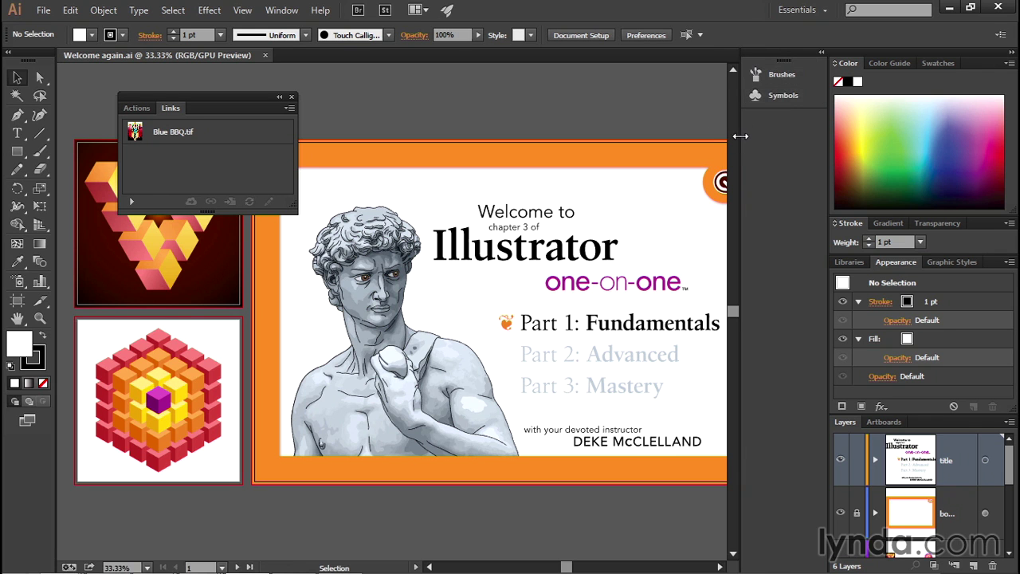
drag(741, 135, 801, 130)
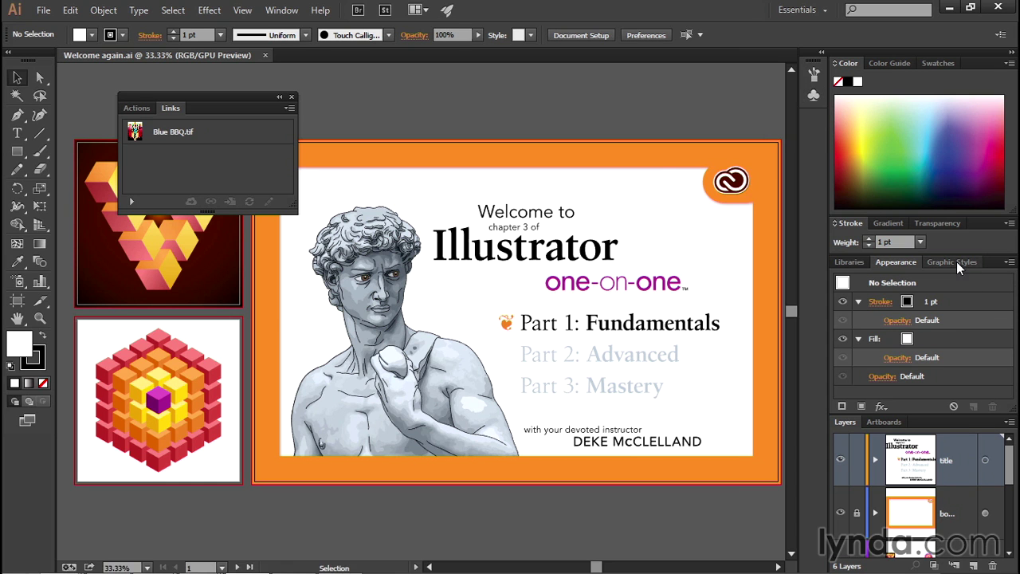
drag(955, 261, 812, 102)
Merge the Libraries and Appearance group into the Layers group and shrink the Color panel to a thin spectrum bar.
drag(954, 259, 934, 424)
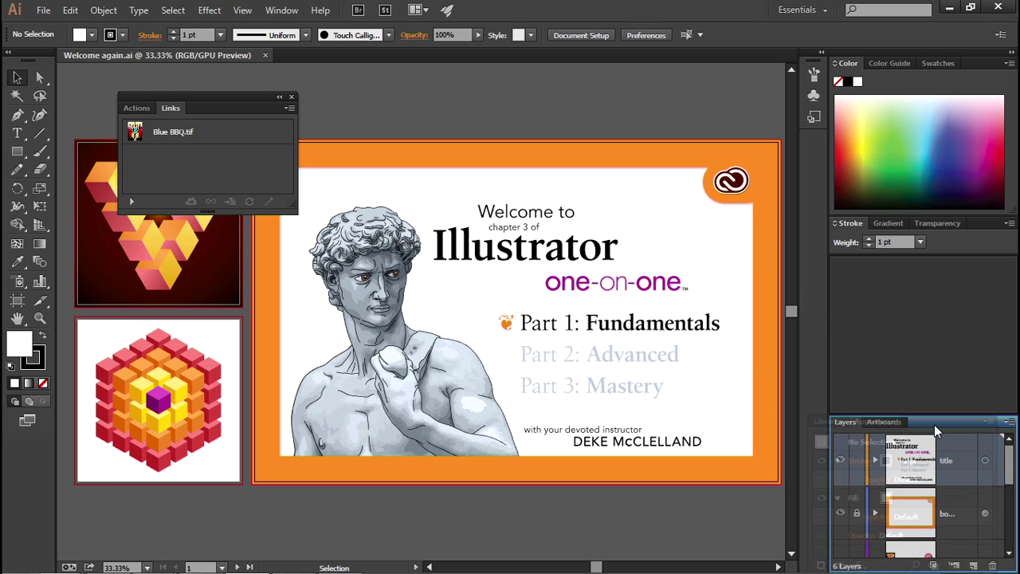
drag(935, 424, 934, 424)
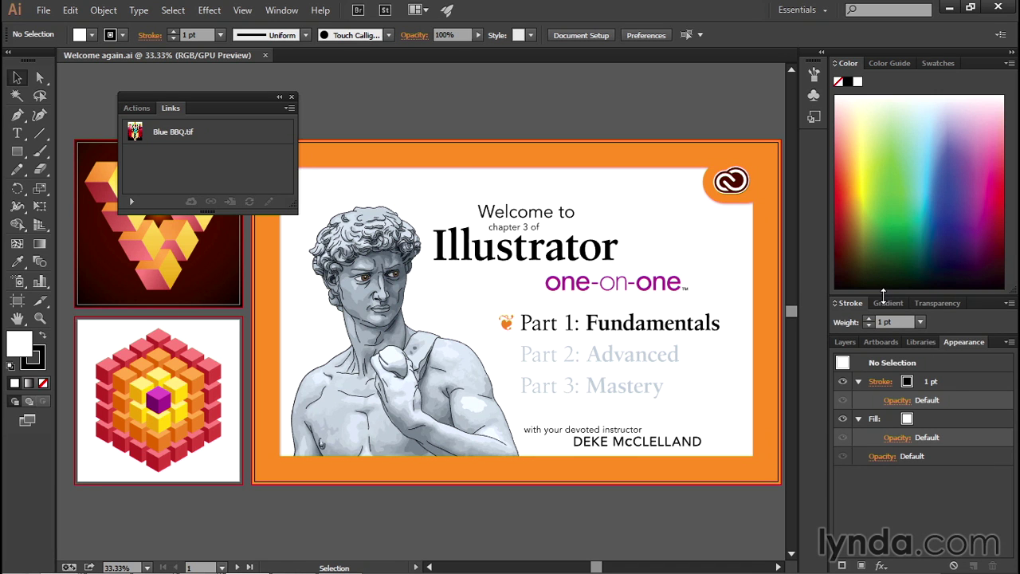
drag(883, 295, 867, 101)
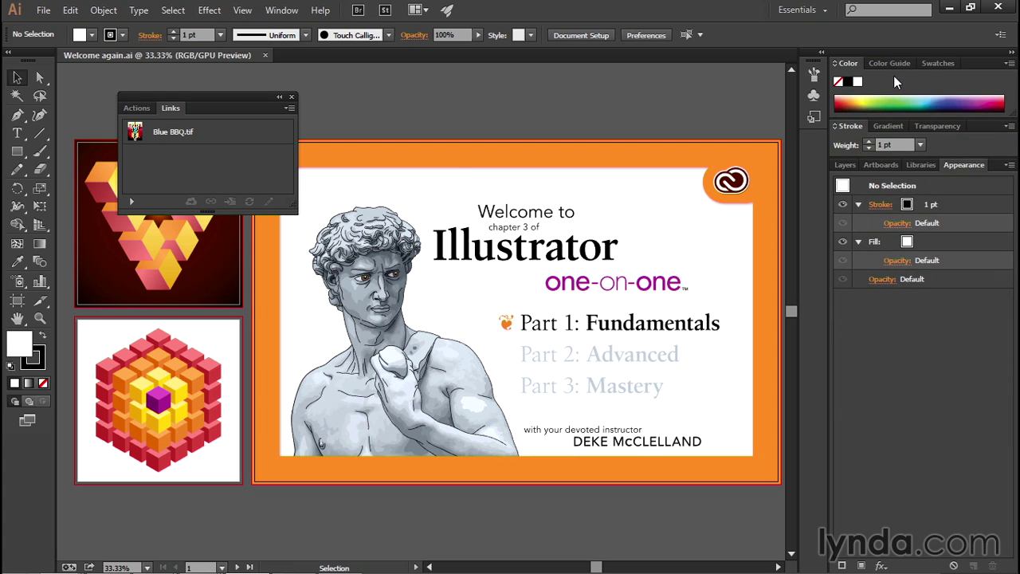
Place the Appearance panel directly after Layers, bring Layers to the front, and widen the panel column slightly for full layer names.
drag(962, 165, 881, 163)
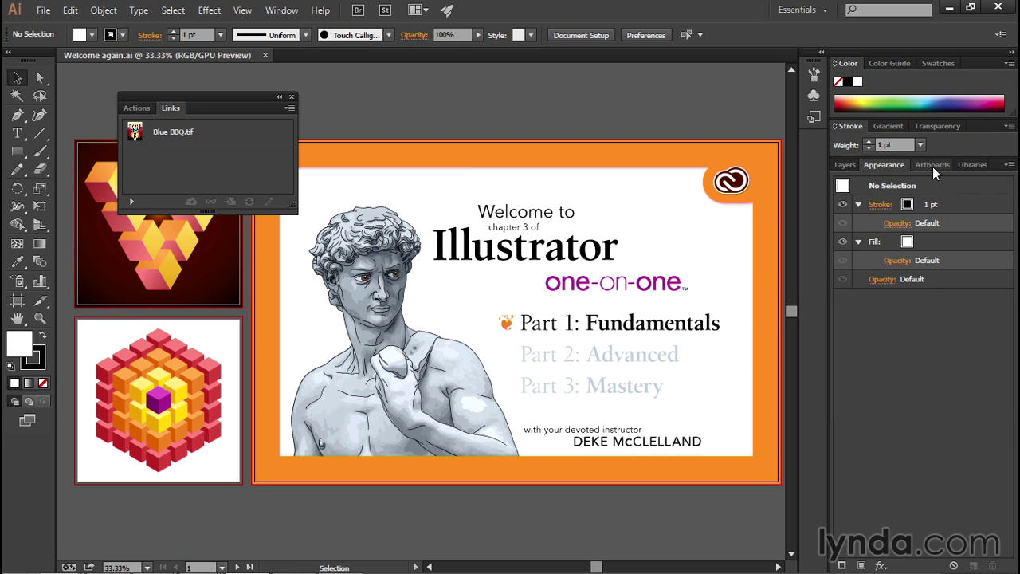
click(846, 165)
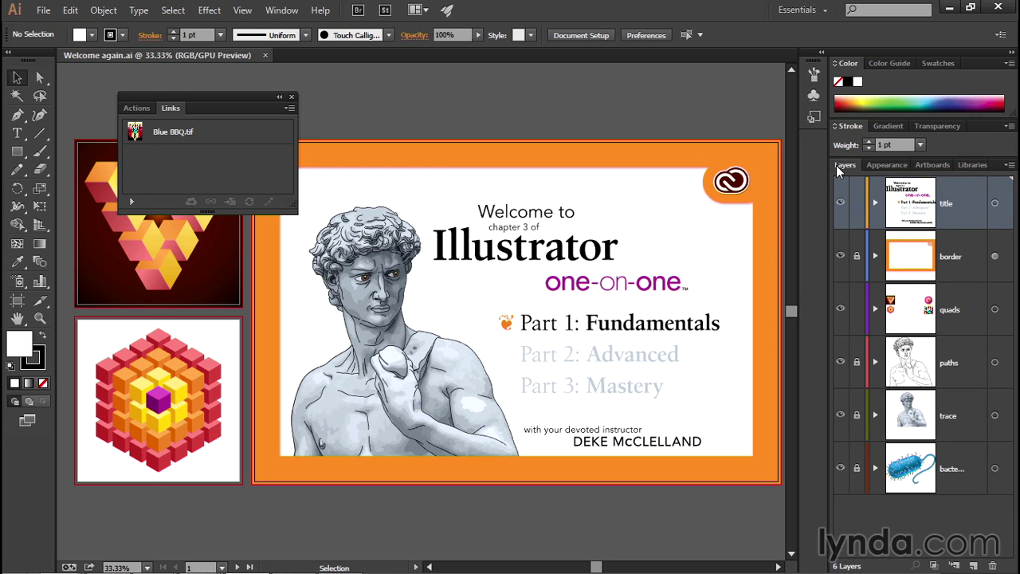
mouse_move(829, 197)
mouse_down()
mouse_move(811, 197)
mouse_move(823, 197)
mouse_up()
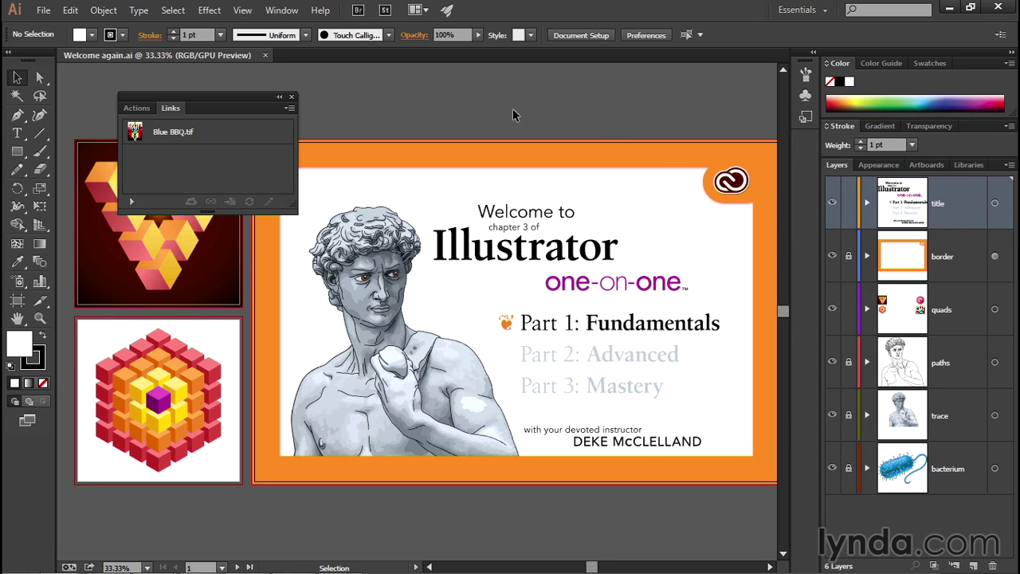
Open the Align panel and dock its Transform, Align and Pathfinder group in the icon column below Graphic Styles.
click(284, 10)
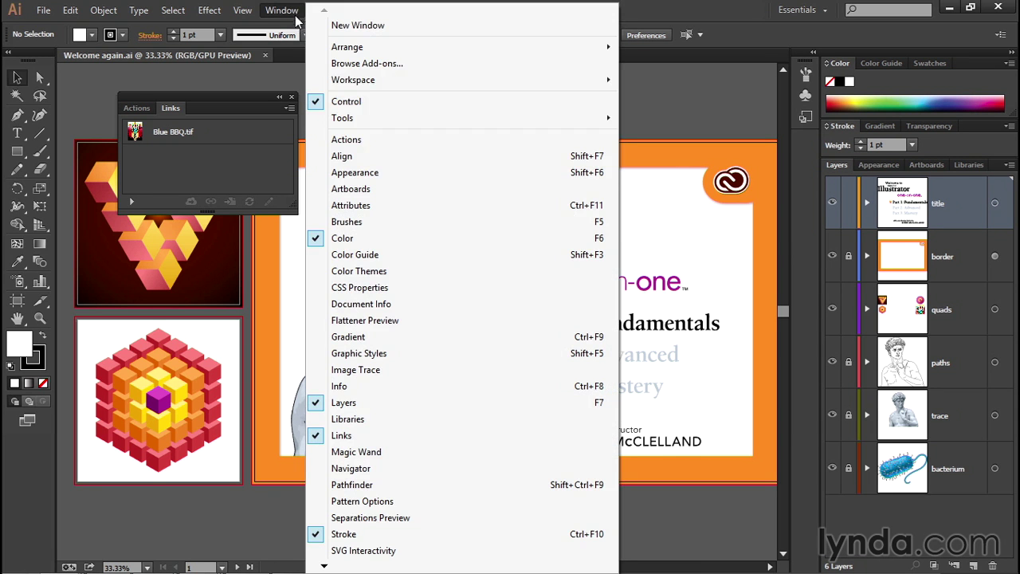
click(343, 156)
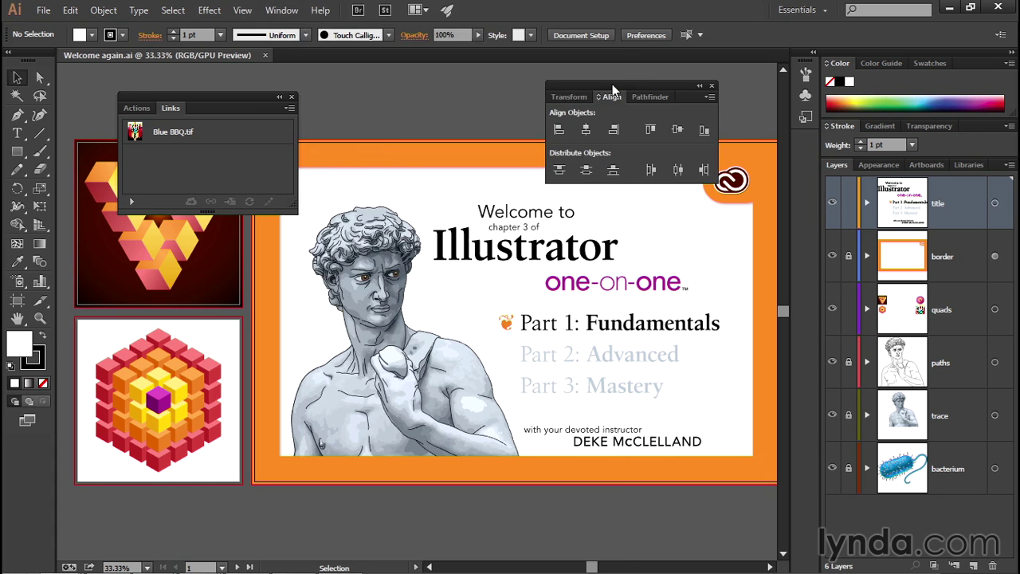
drag(612, 84, 806, 143)
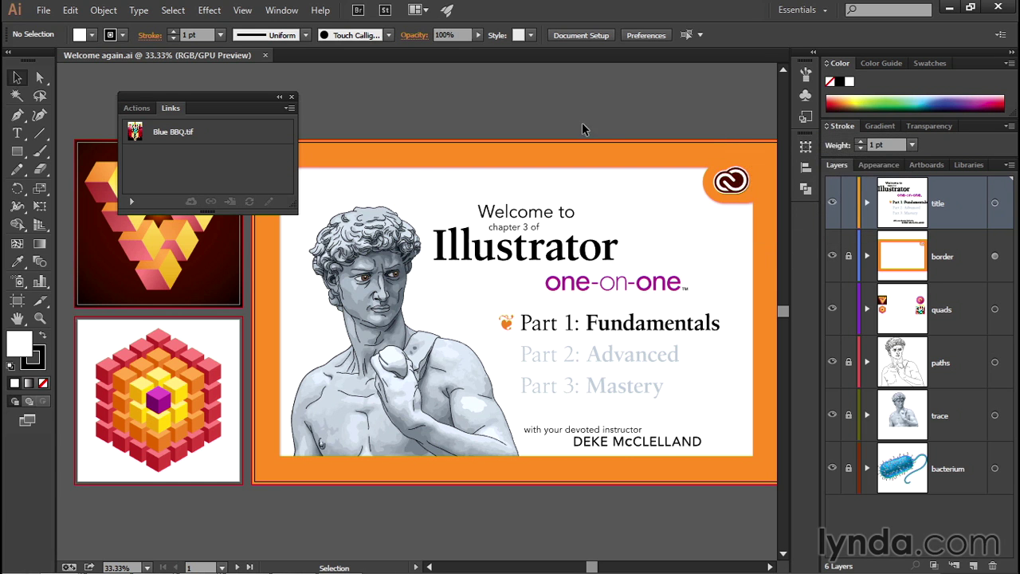
Open the Character panel and dock its Character, Paragraph and OpenType group in the icon column below Pathfinder.
click(285, 10)
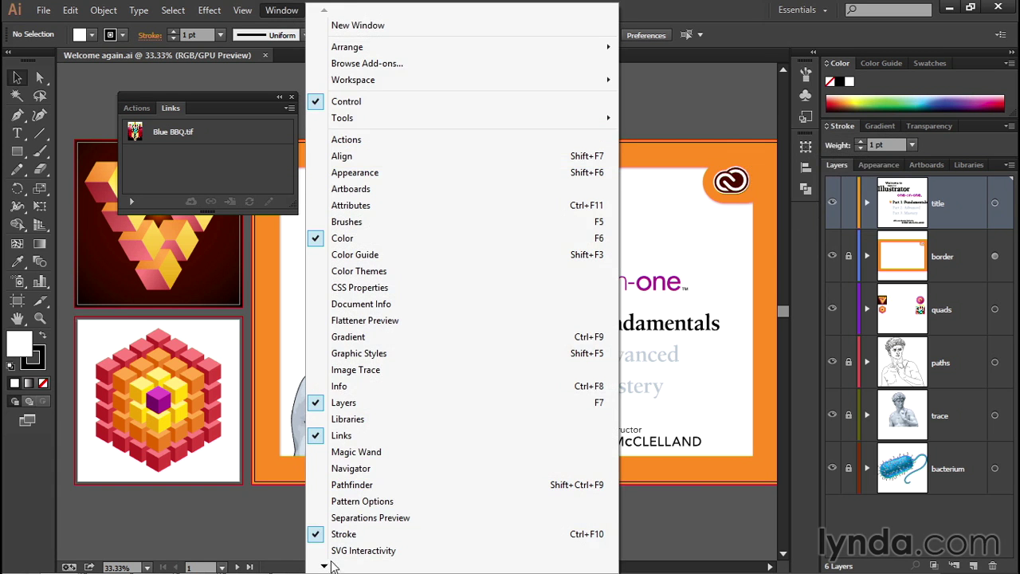
mouse_move(324, 567)
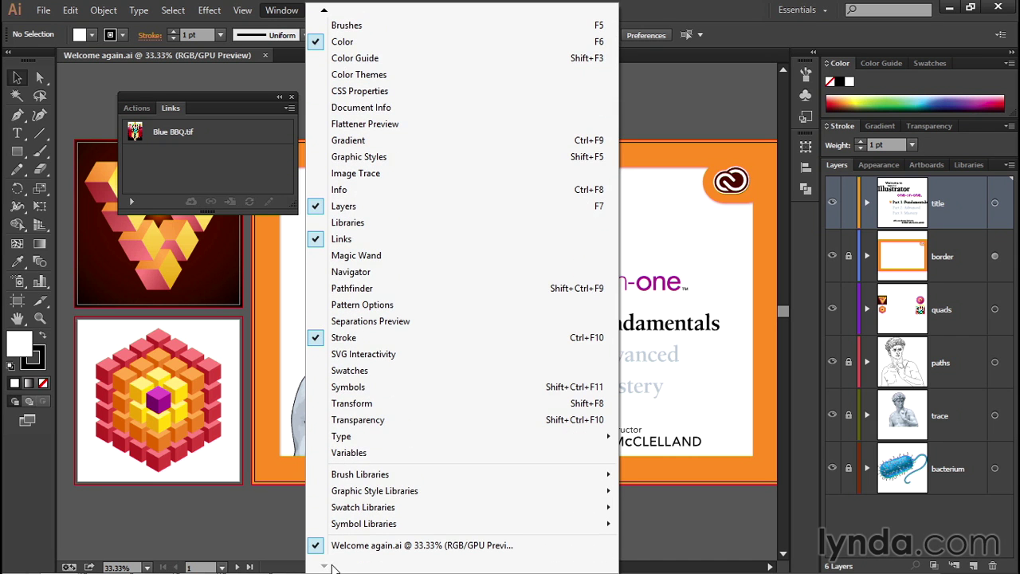
mouse_move(328, 494)
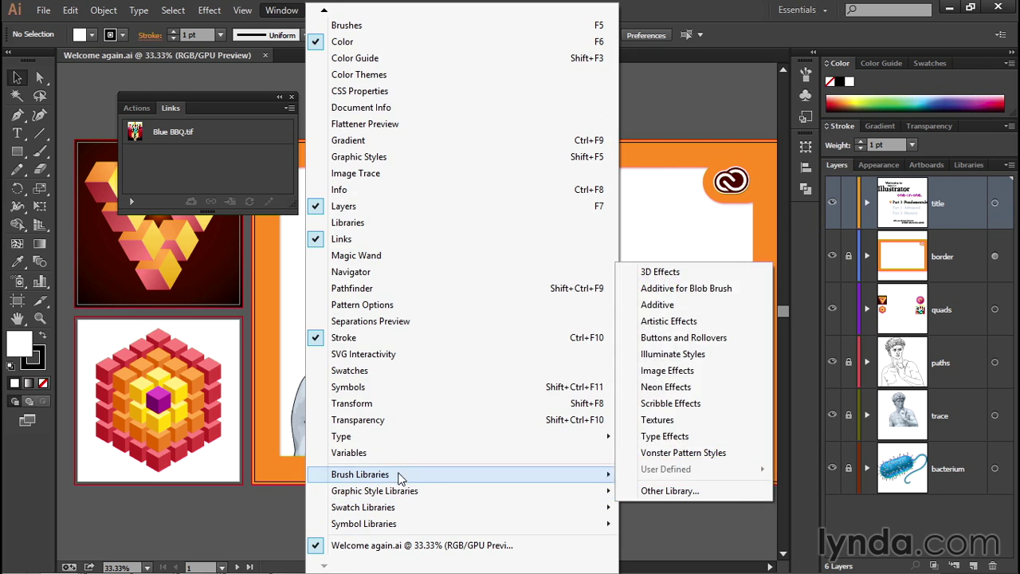
mouse_move(380, 443)
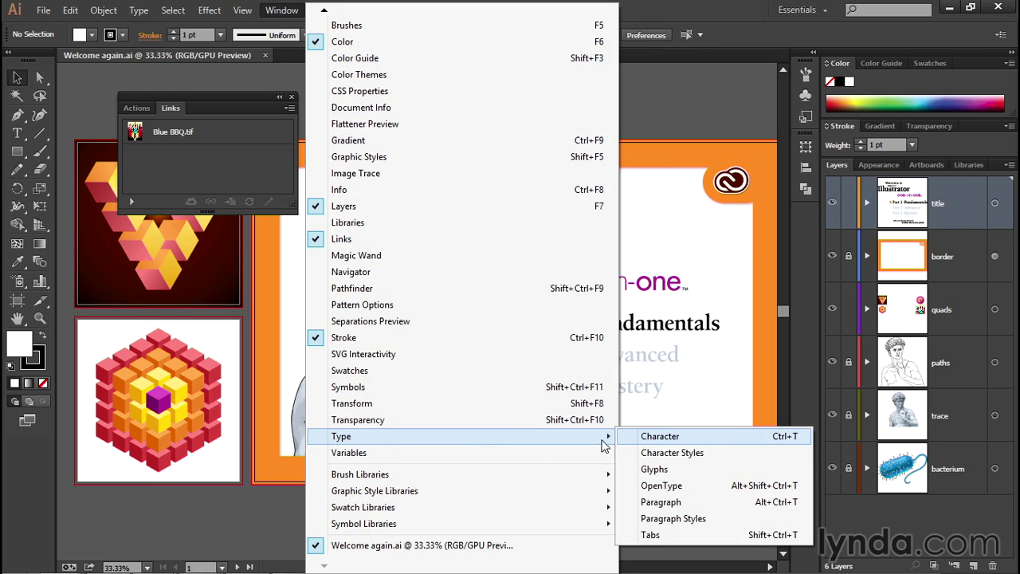
click(699, 438)
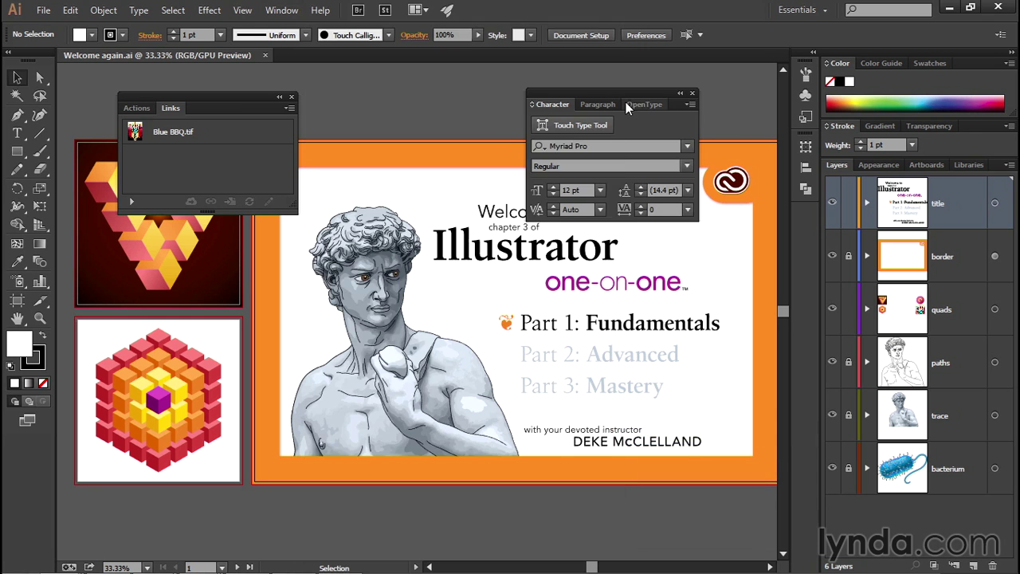
drag(608, 91, 803, 209)
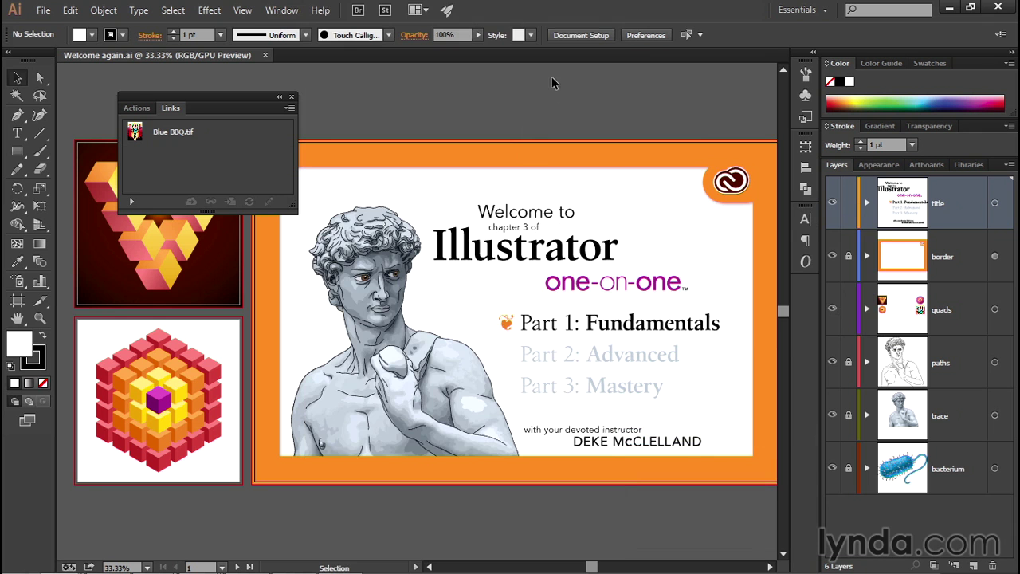
Open the Character Styles panel and dock it with Paragraph Styles as a separate group below OpenType in the icon column.
click(288, 11)
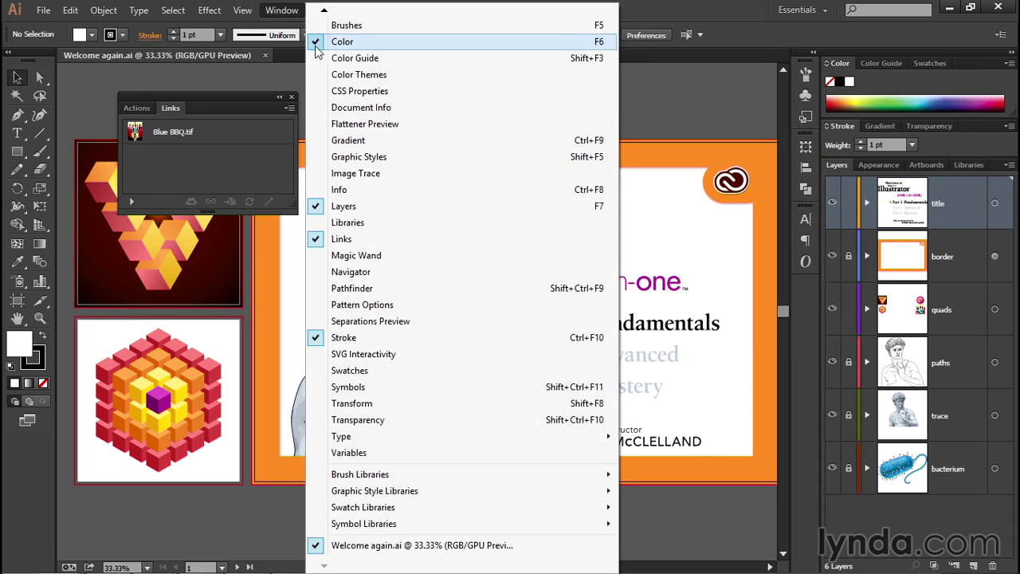
mouse_move(384, 437)
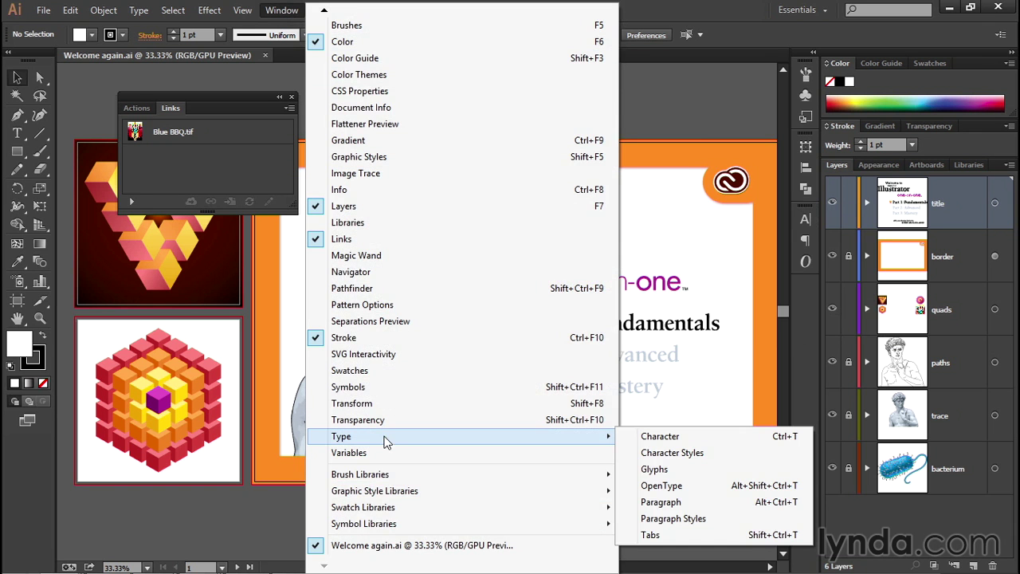
click(712, 460)
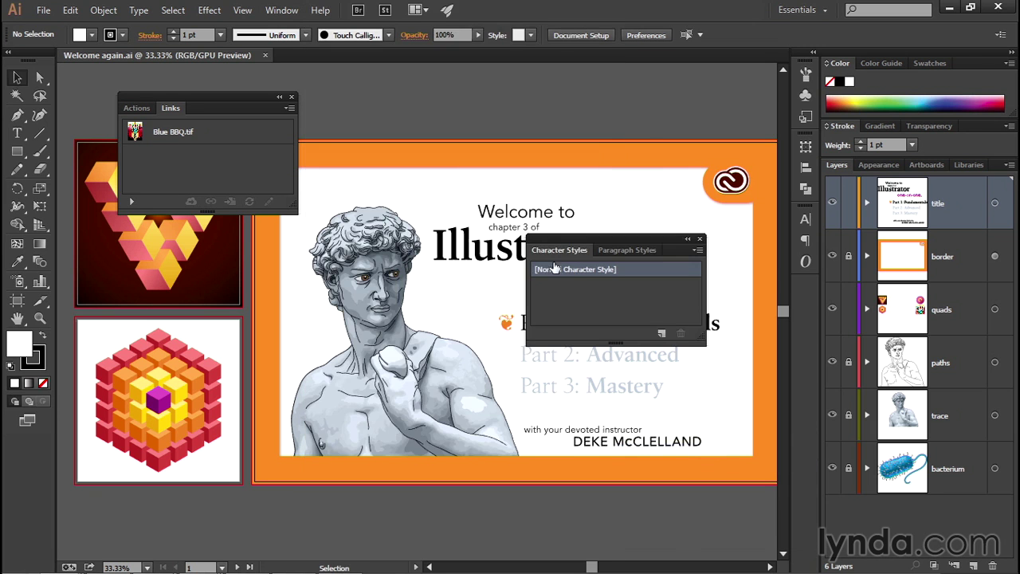
drag(559, 253, 797, 279)
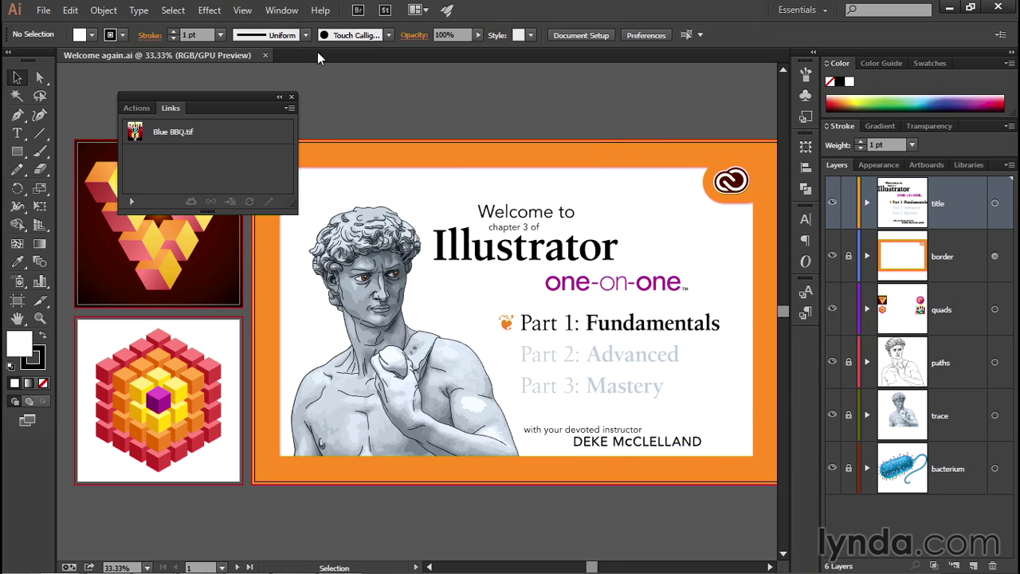
Open the Info panel and dock it alone below Paragraph Styles in the icon column, leaving Navigator floating.
click(290, 11)
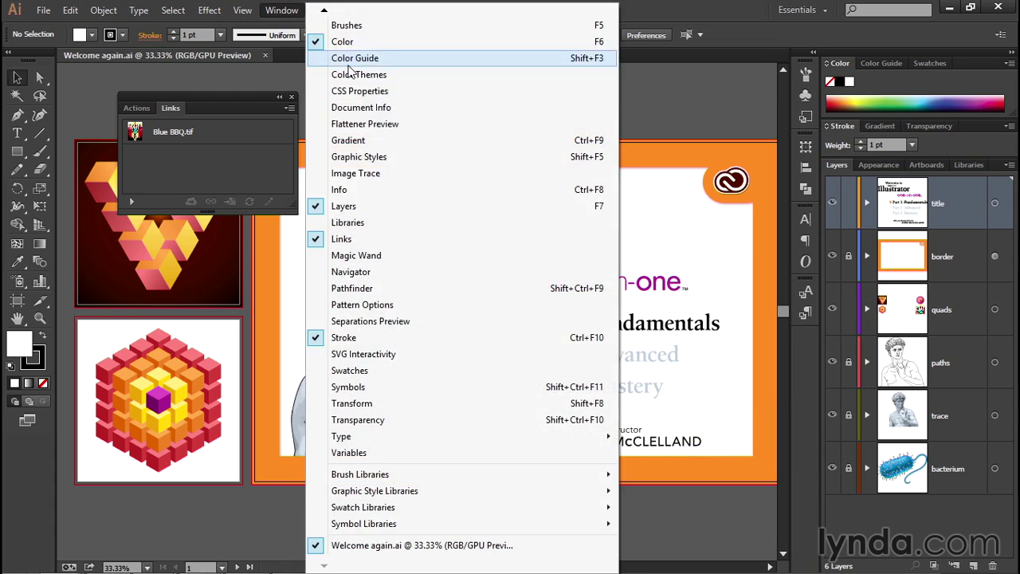
click(377, 188)
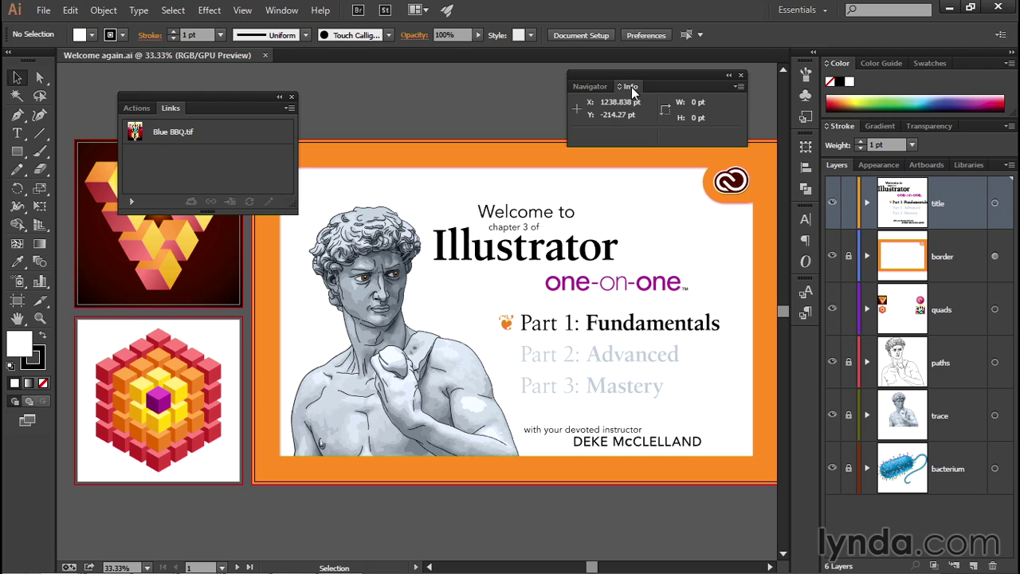
drag(631, 87, 817, 350)
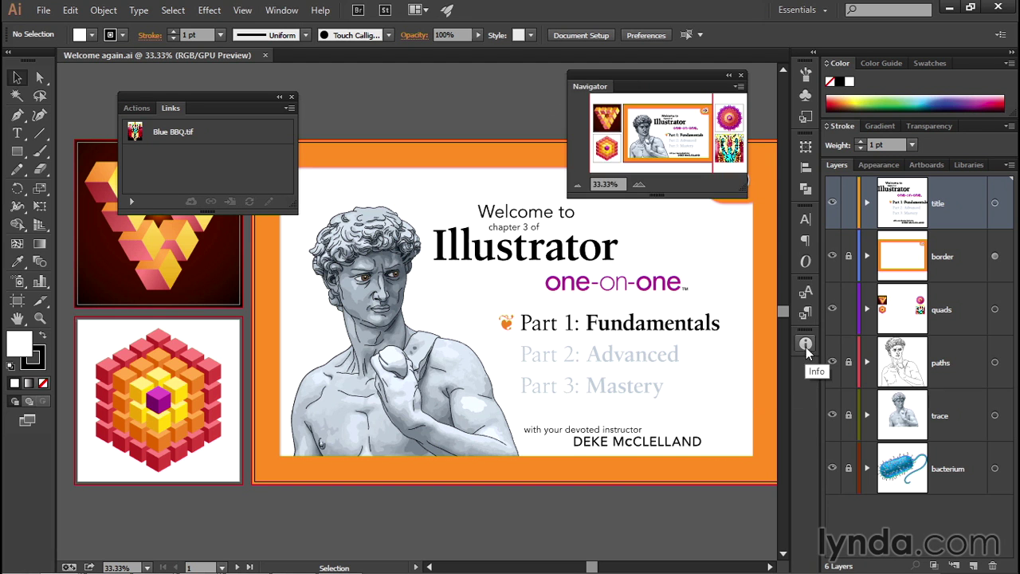
Open the Document Info panel and add it with Attributes to the Info group in the icon column.
click(281, 12)
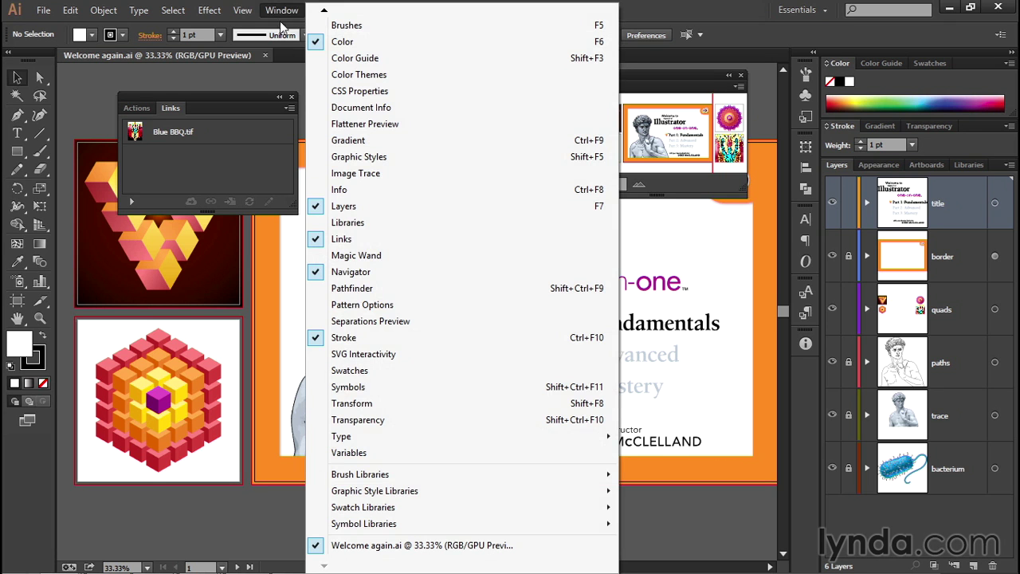
click(412, 108)
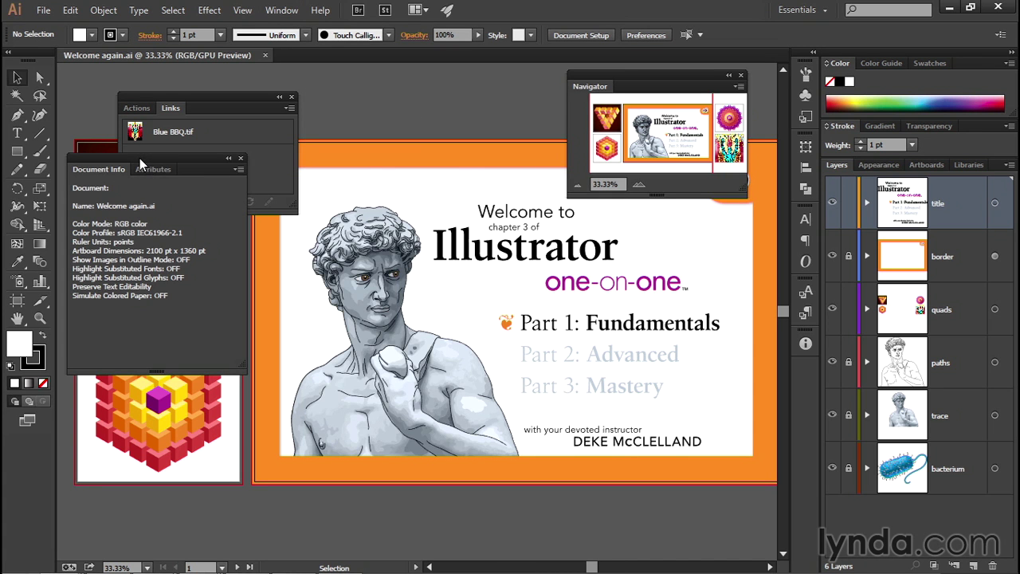
drag(139, 159, 808, 358)
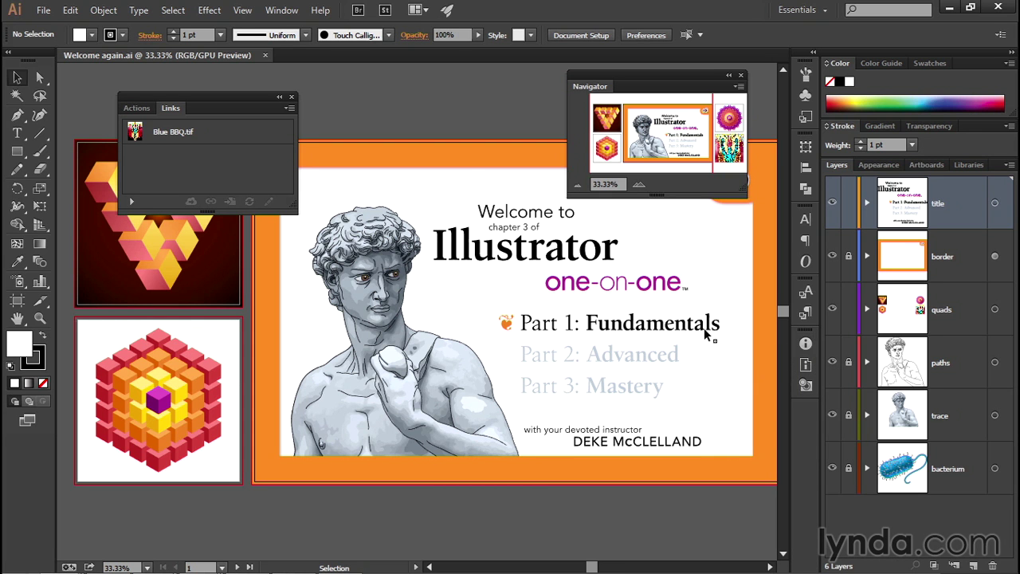
Dock the Navigator panel below the Info group, and the Actions and Links group below Navigator, in the icon column.
drag(591, 89, 808, 430)
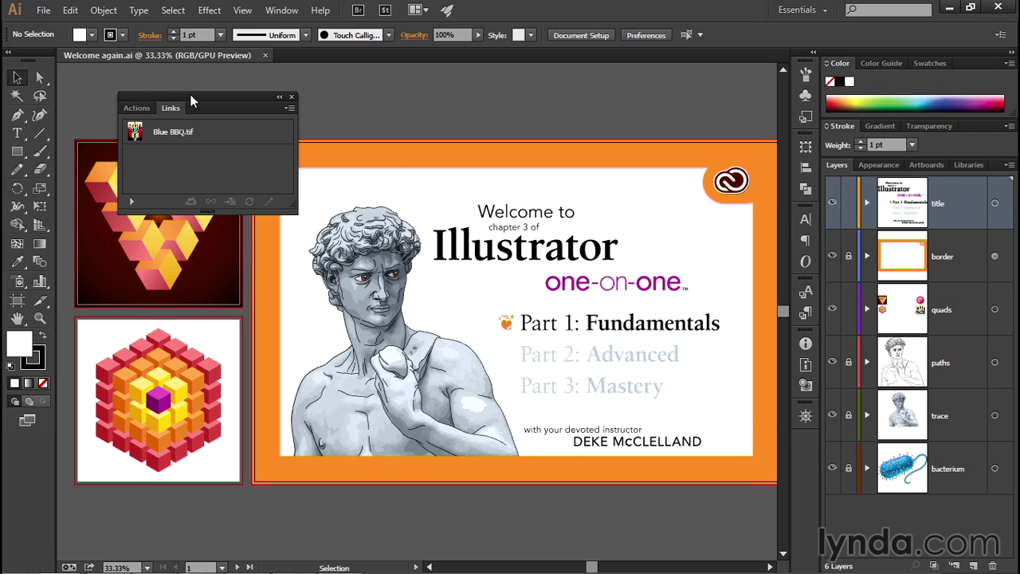
drag(201, 95, 801, 442)
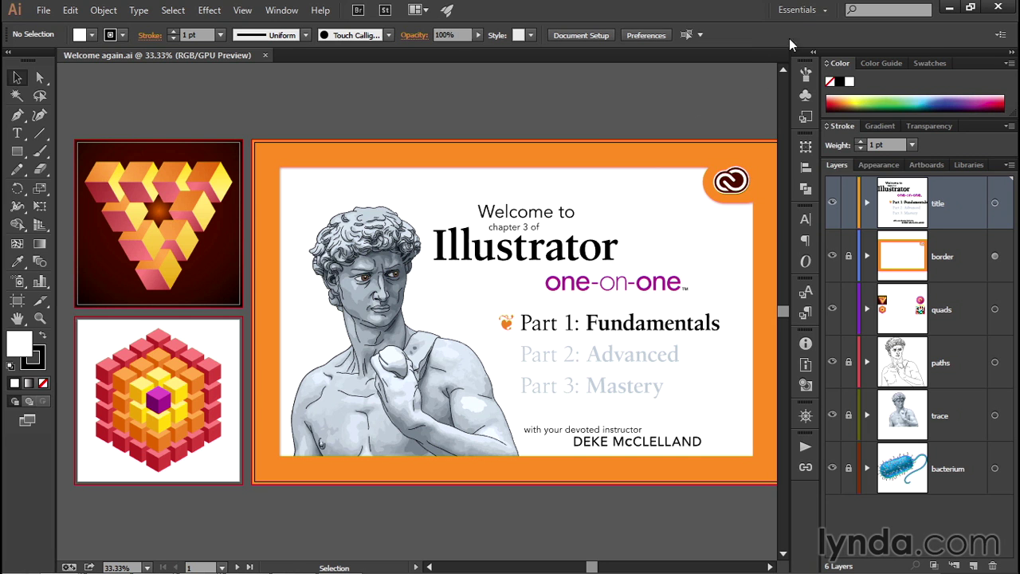
Save the current panel layout as a new workspace named One-on-One, overwriting the existing one.
click(800, 12)
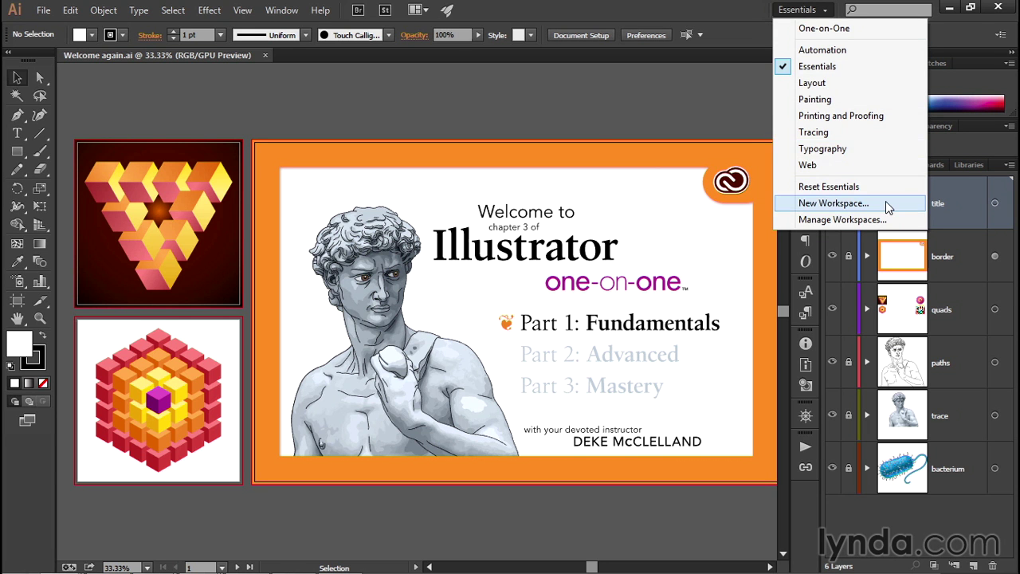
click(834, 203)
text(One-on-One)
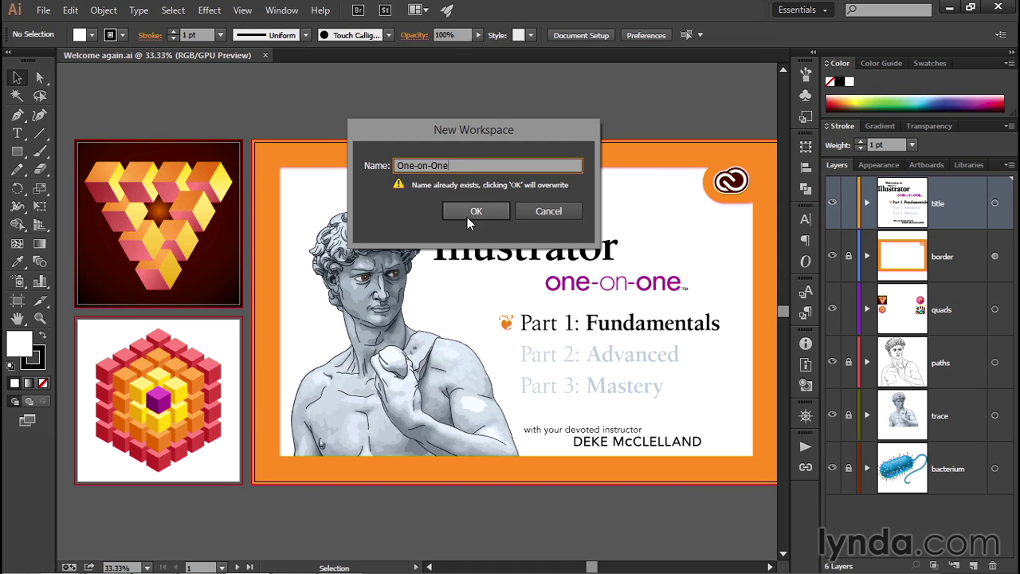
click(468, 212)
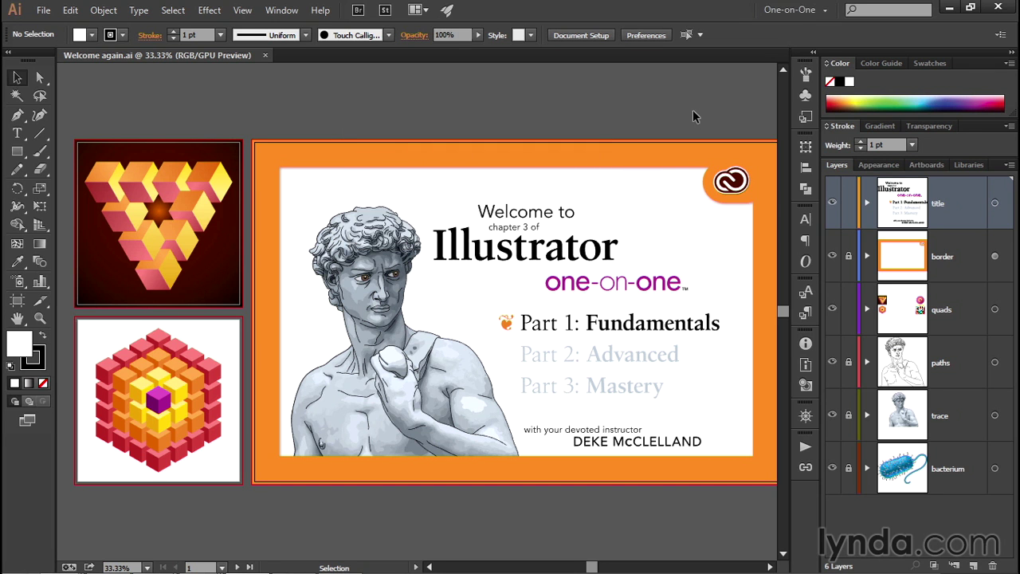
Switch to the Essentials workspace and reset it to its default layout.
click(798, 12)
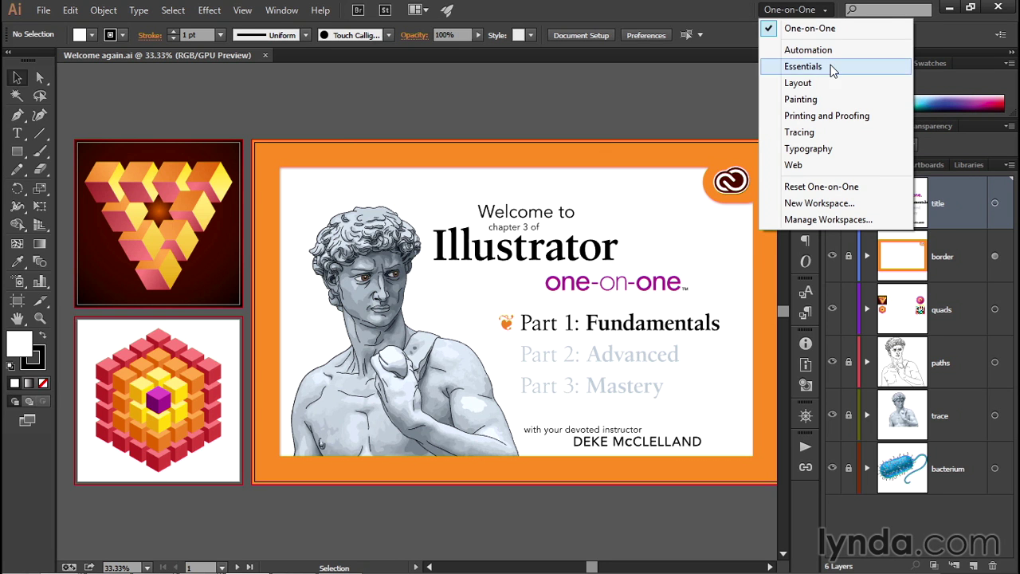
click(802, 66)
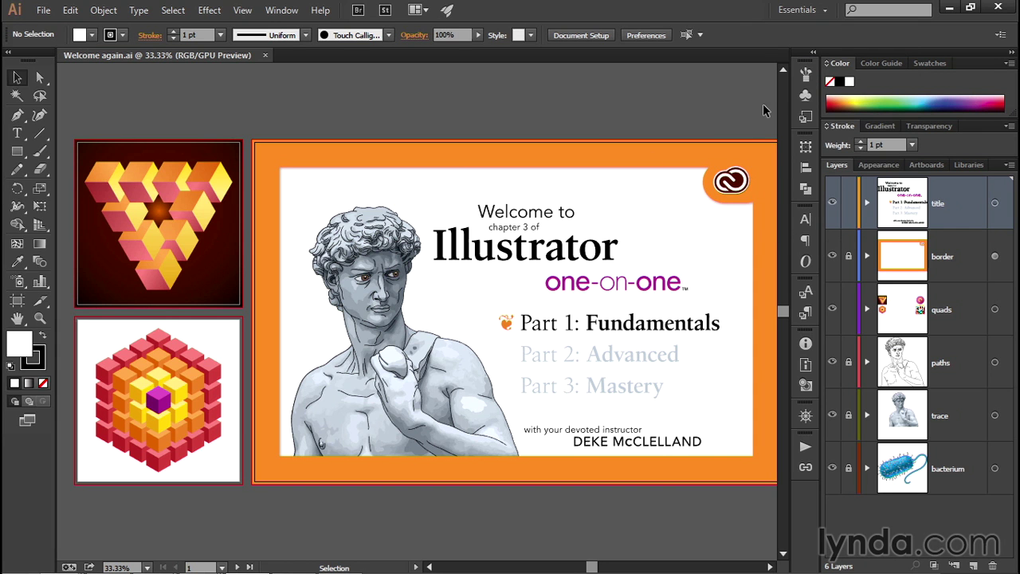
click(801, 9)
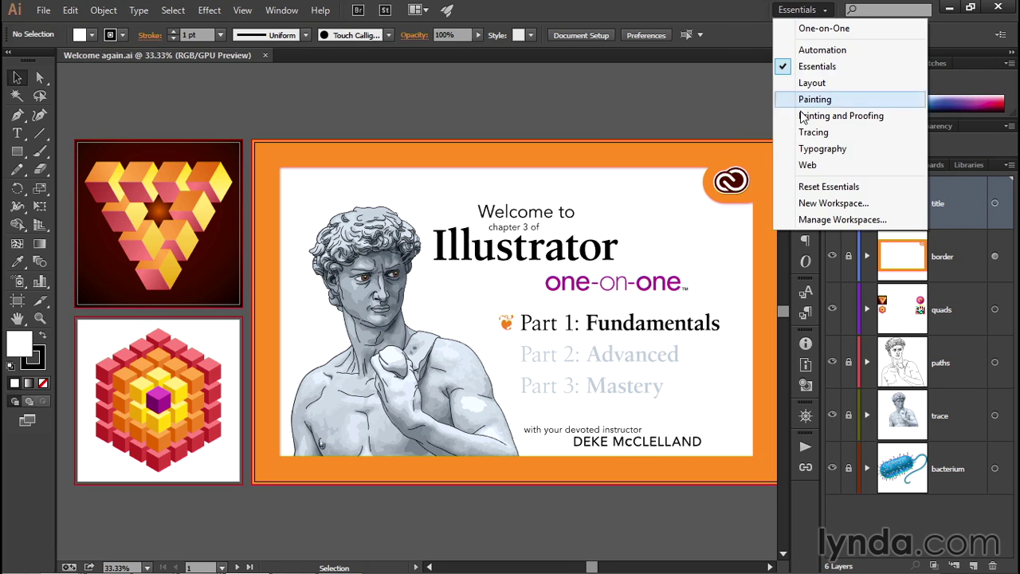
click(871, 189)
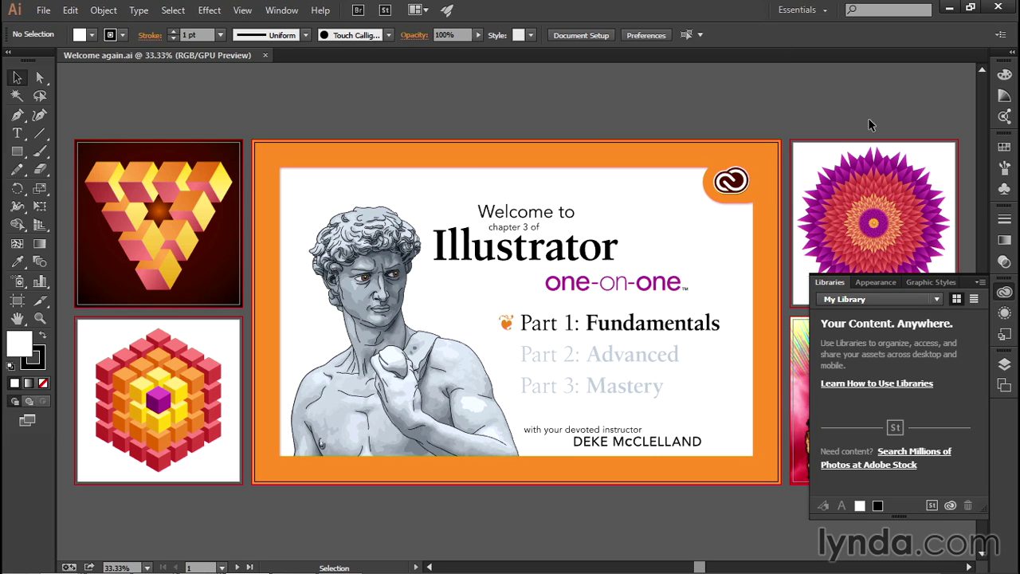
Switch back to the One-on-One workspace, fit the artboard in the window and magnify the view to 50%.
click(793, 10)
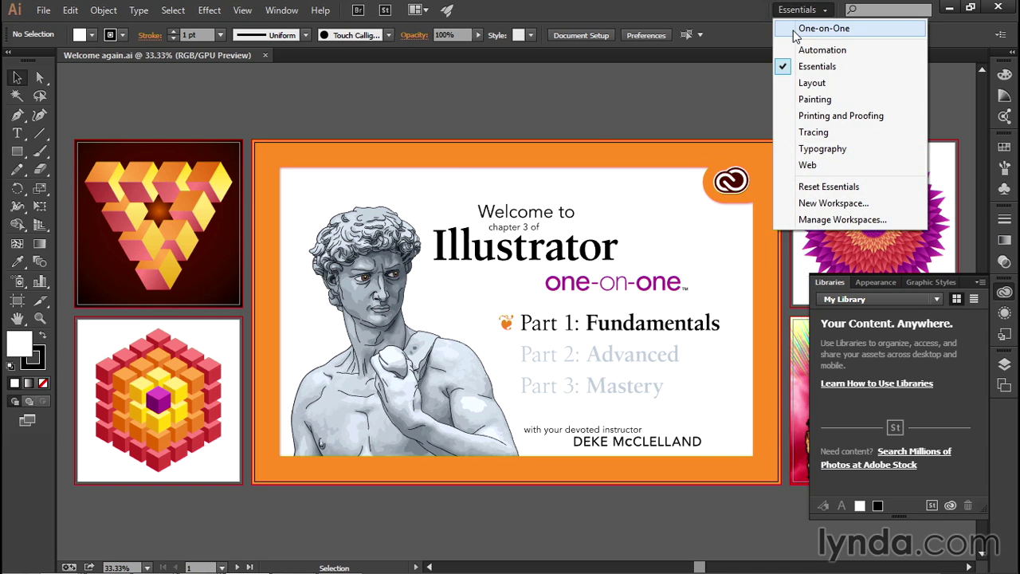
click(794, 32)
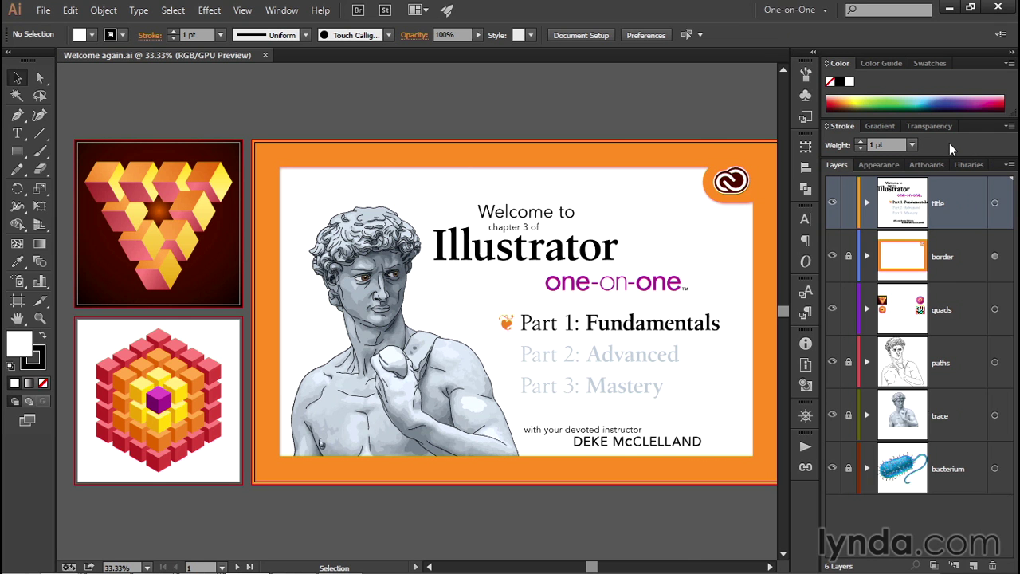
key(ctrl+0)
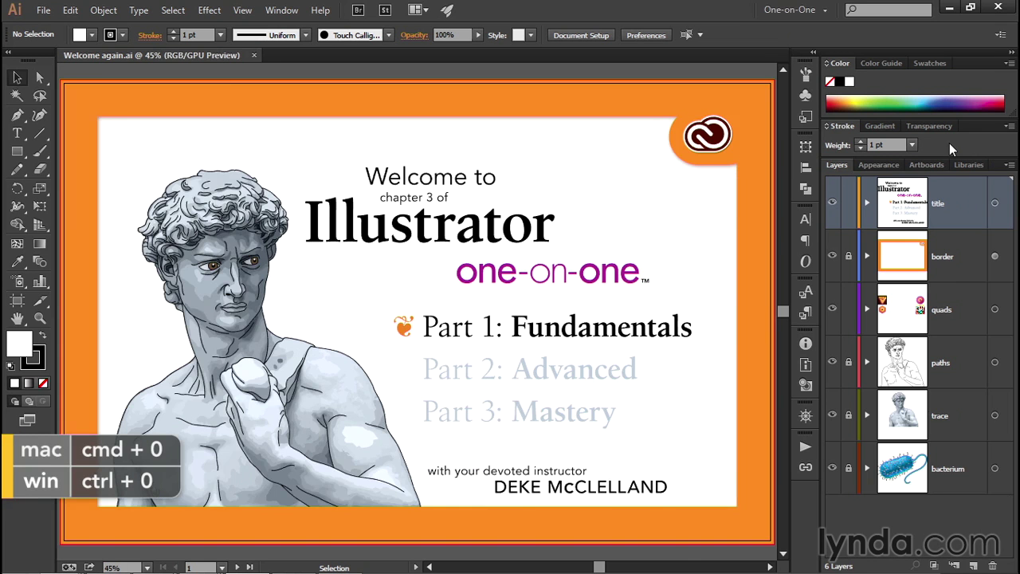
key(ctrl+plus)
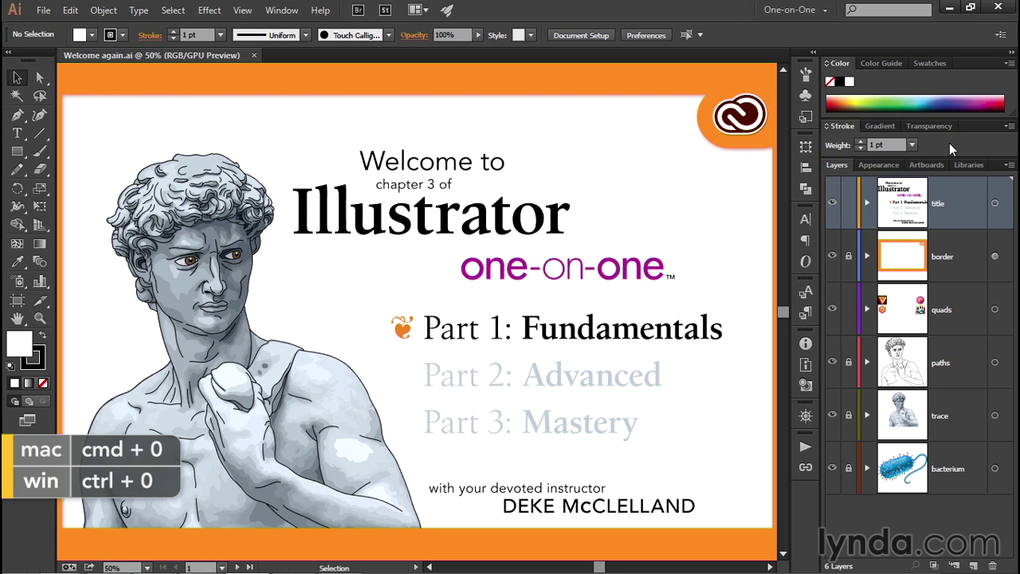